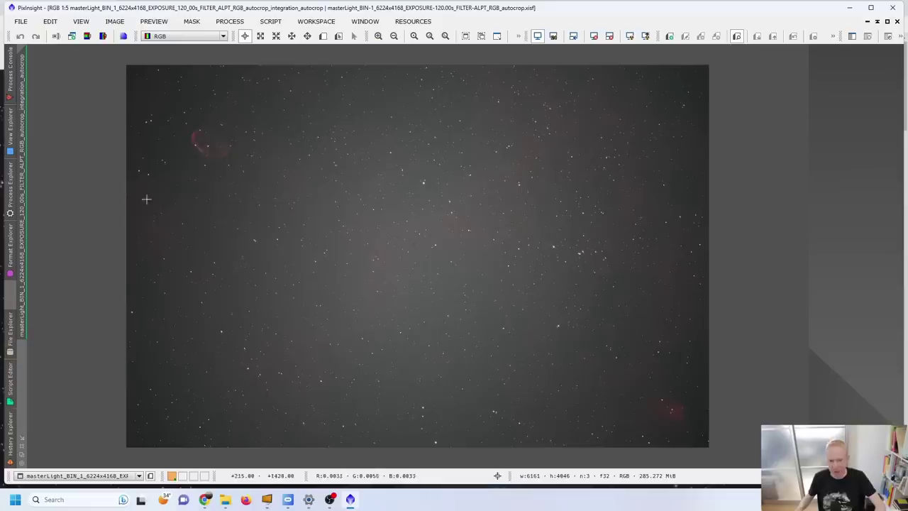
- Show the Process Explorer list of recent processes beside the RGB master light image
click(10, 183)
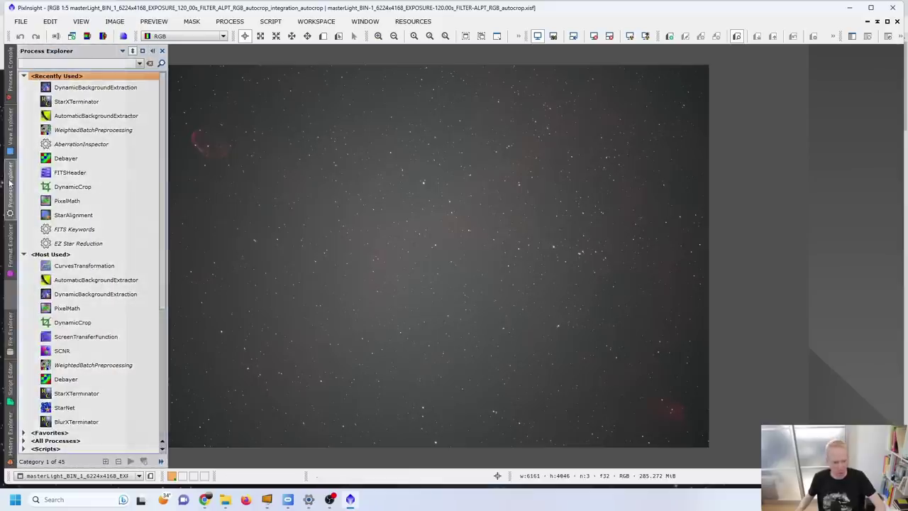
- Run AutomaticBackgroundExtractor on the image with function degree 2 and Subtraction correction, Normalize, Discard and Replace checked
click(3, 183)
click(3, 184)
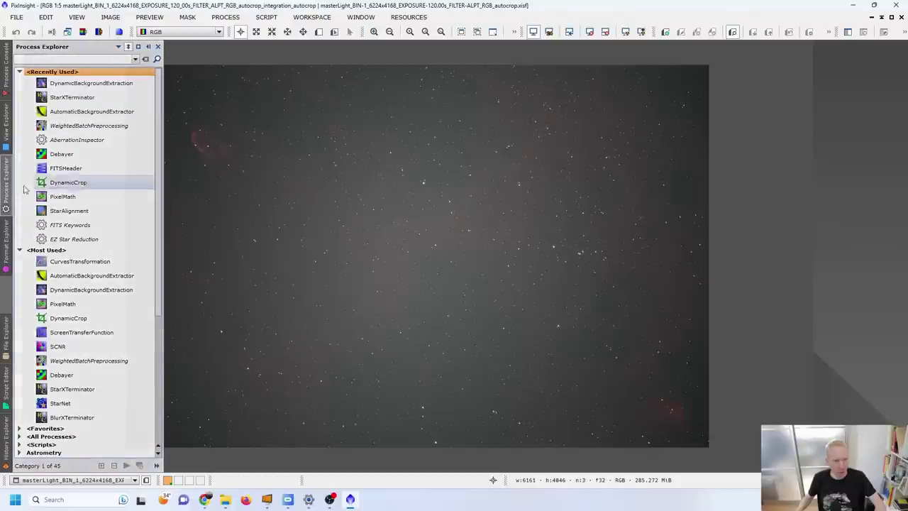
double_click(78, 111)
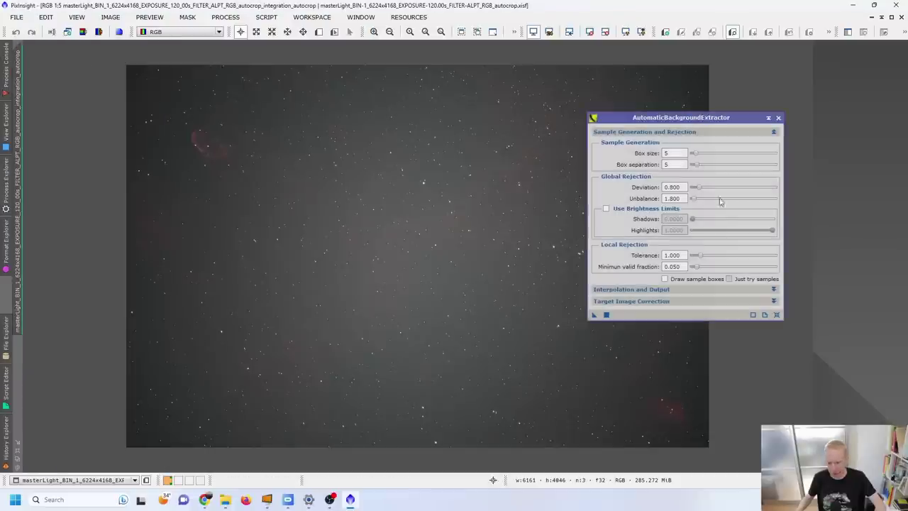
click(716, 289)
click(685, 305)
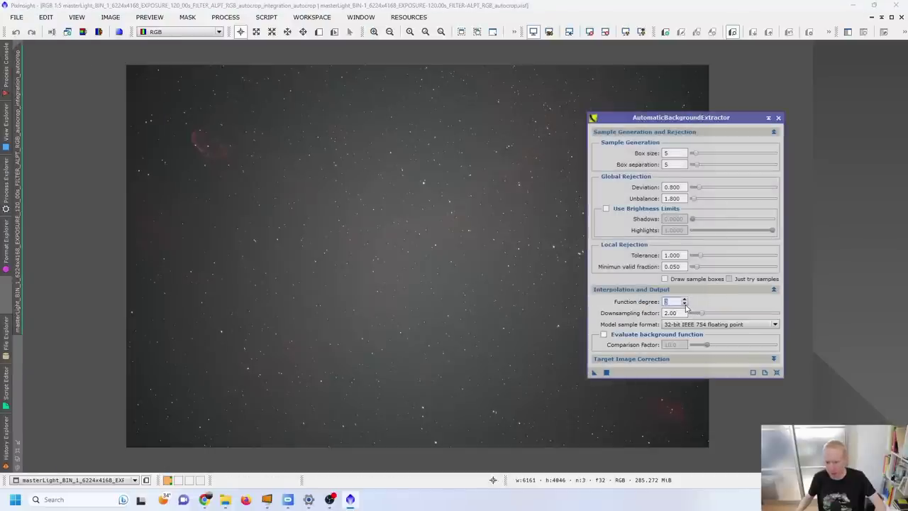
click(677, 359)
click(710, 371)
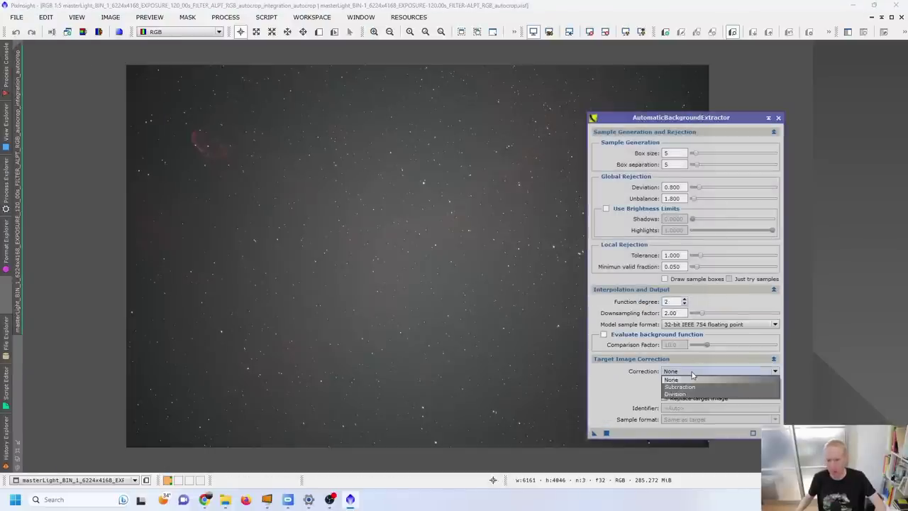
click(676, 385)
click(670, 382)
click(665, 390)
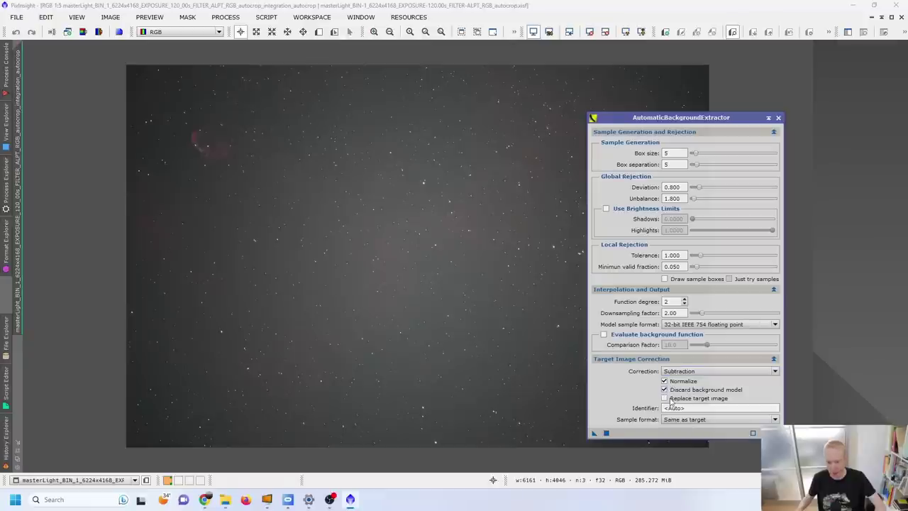
click(665, 398)
drag(594, 433, 363, 214)
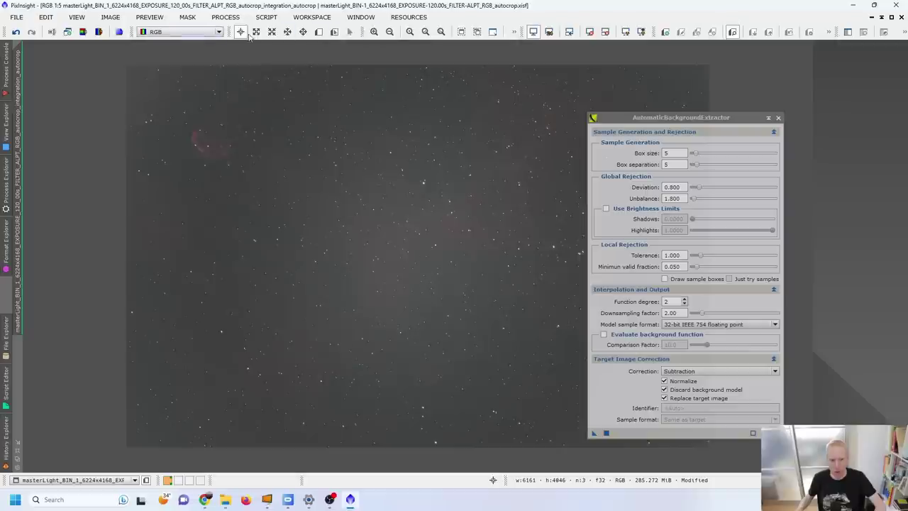
- Apply Auto STF to reveal the red nebulosity, then close AutomaticBackgroundExtractor
click(625, 33)
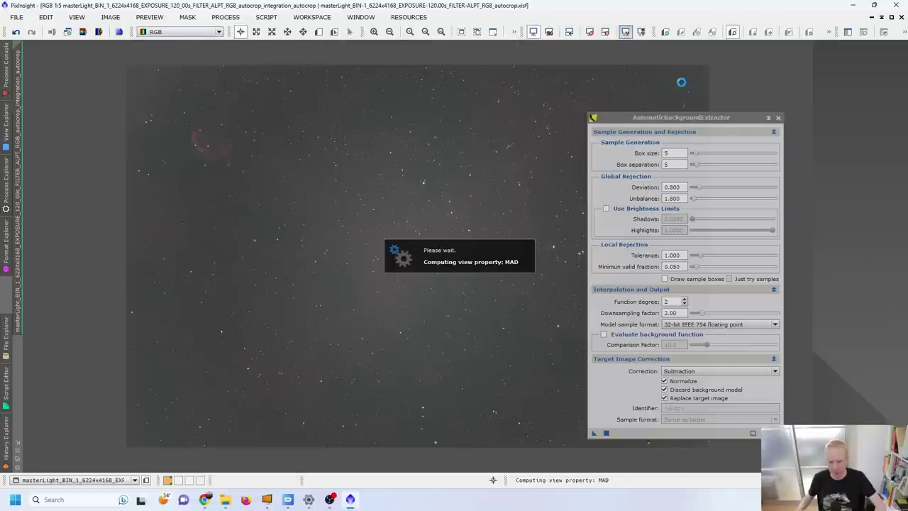
drag(687, 121, 869, 104)
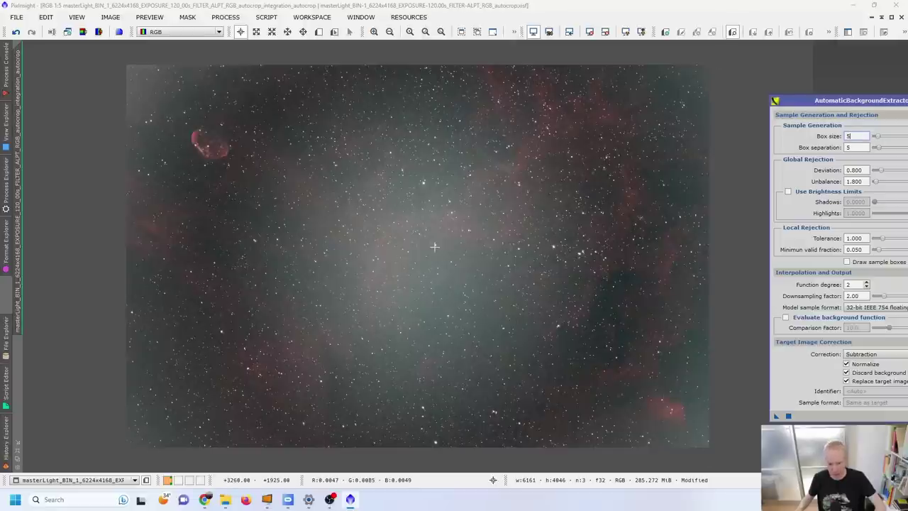
key(Escape)
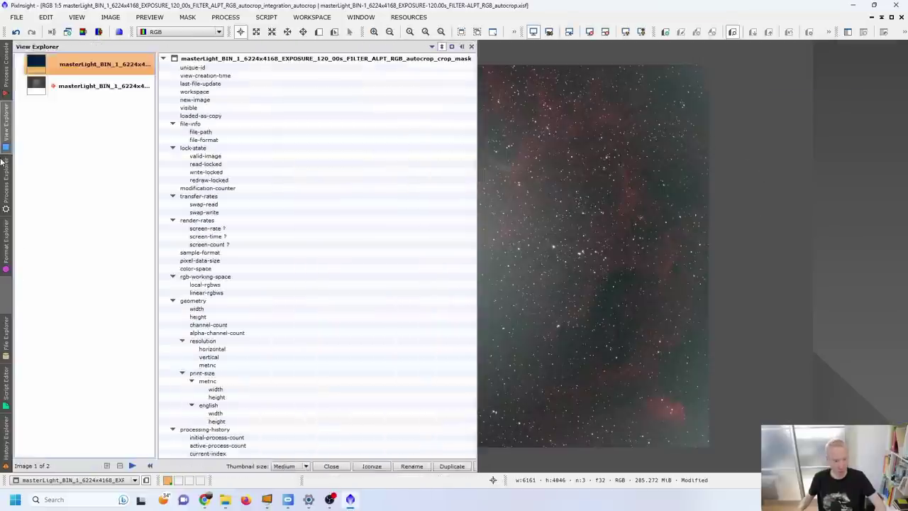
- Run StarXTerminator with Generate Star Image on, producing a starless nebula image and a stars image
mouse_move(6, 183)
scroll(93, 214, down, 3)
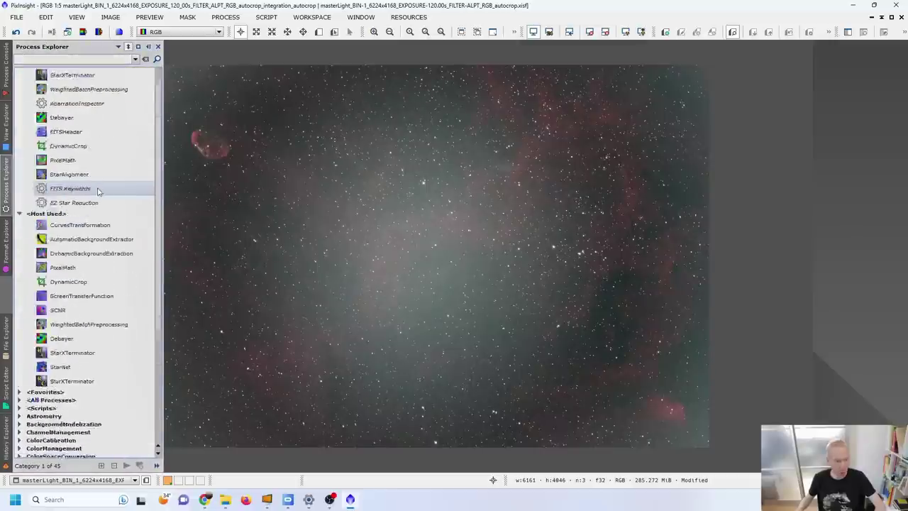
double_click(71, 267)
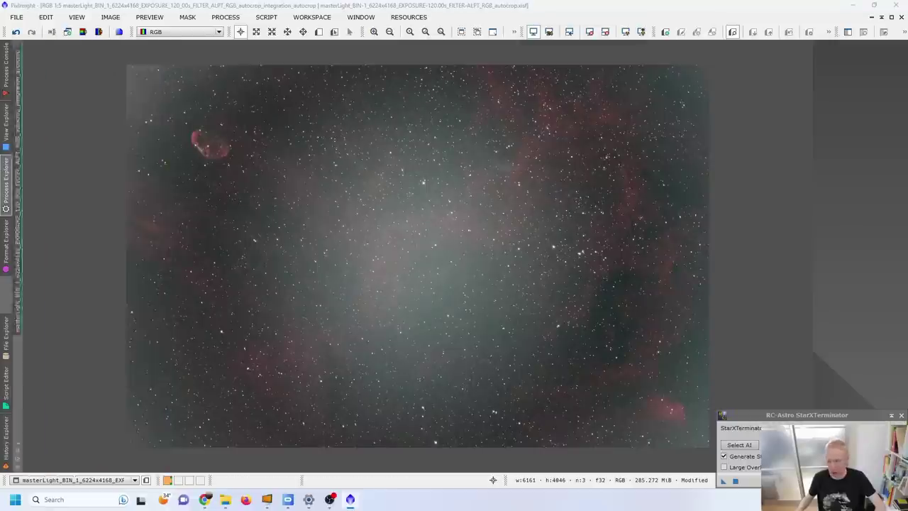
click(811, 420)
drag(811, 418, 786, 197)
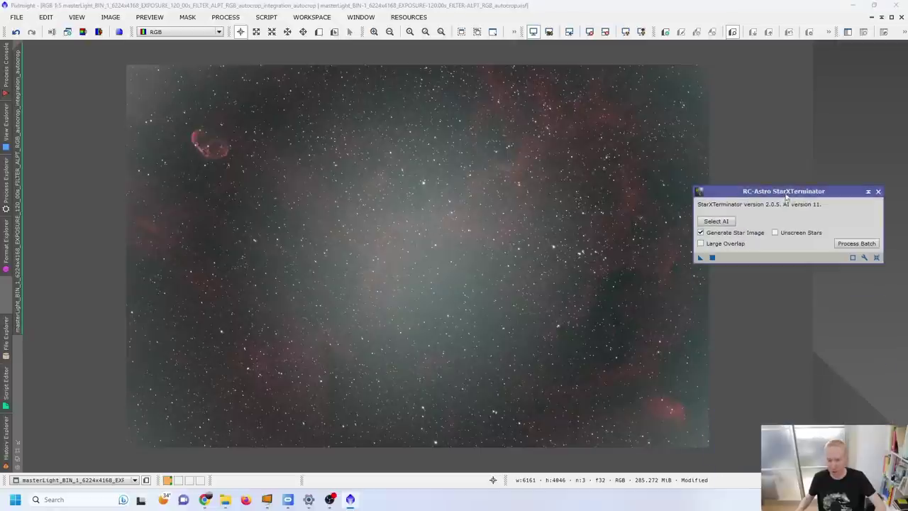
drag(700, 260, 308, 187)
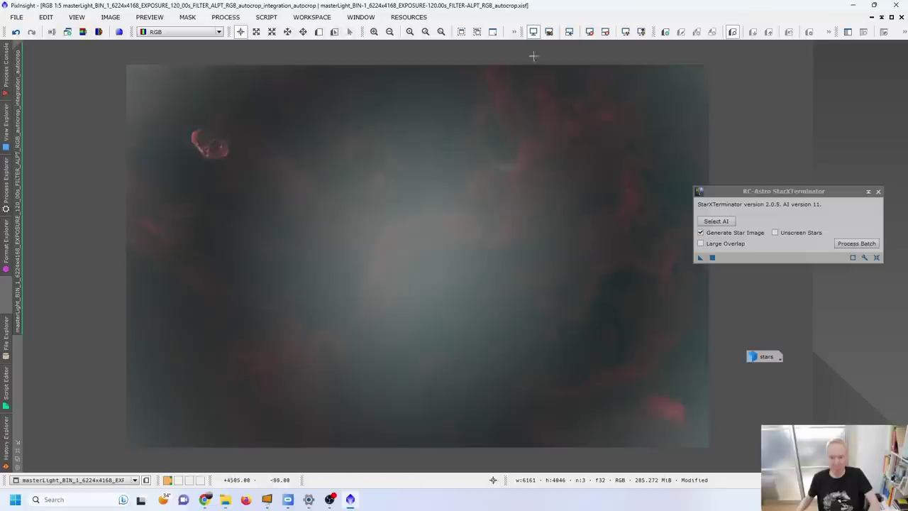
click(5, 202)
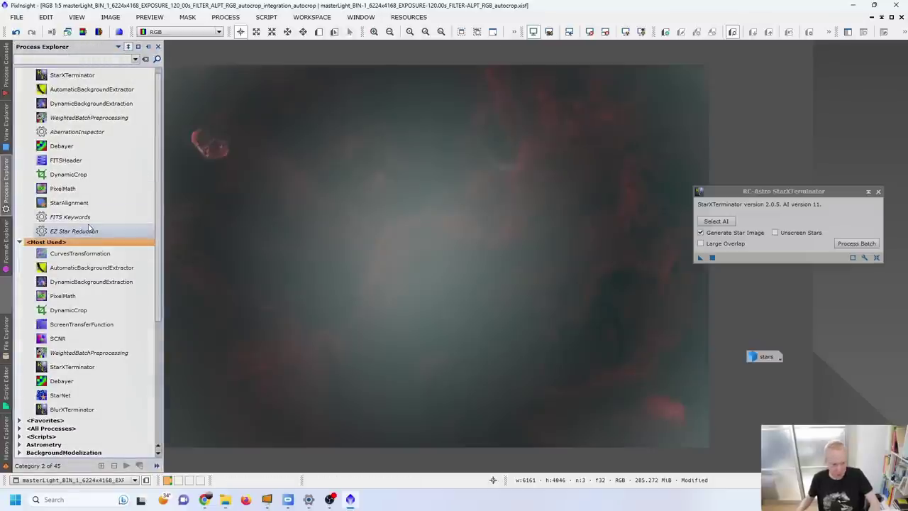
- Attach DynamicBackgroundExtraction to the starless image and add samples at the top-right corner and left and right edges
double_click(90, 282)
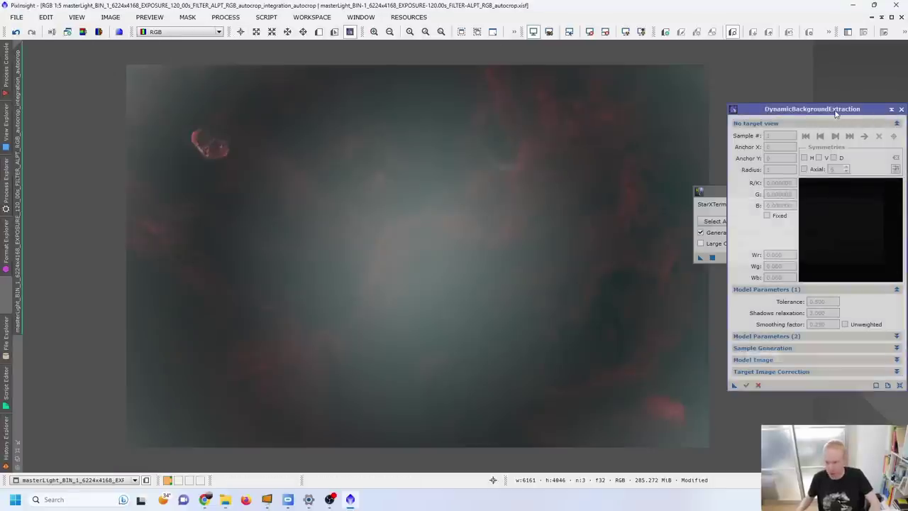
drag(840, 110, 675, 85)
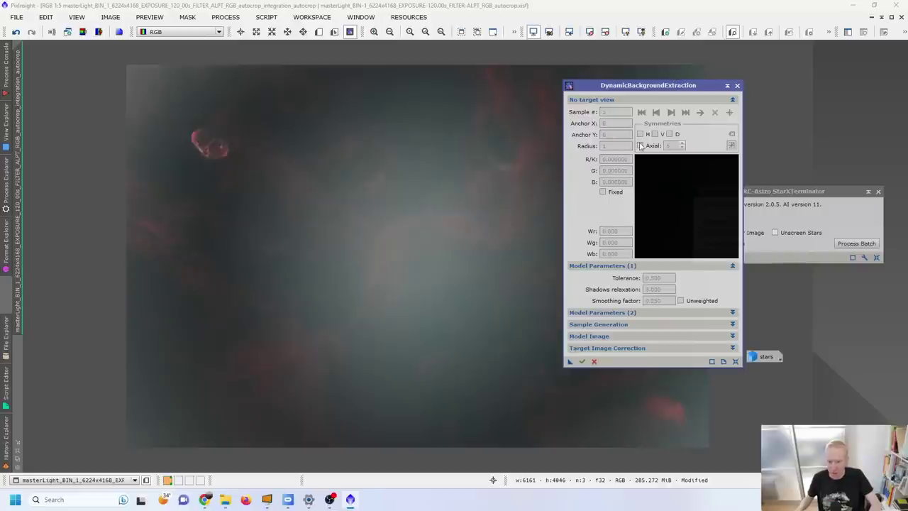
click(462, 190)
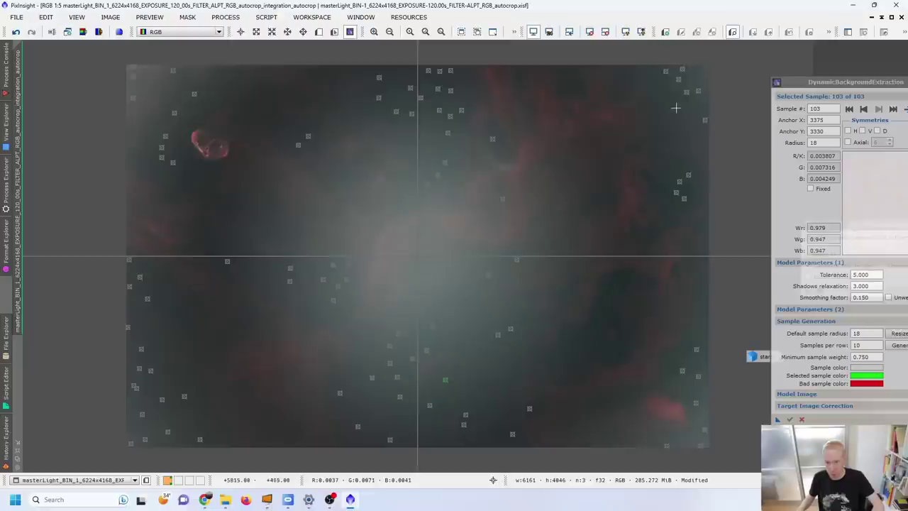
click(692, 84)
click(697, 66)
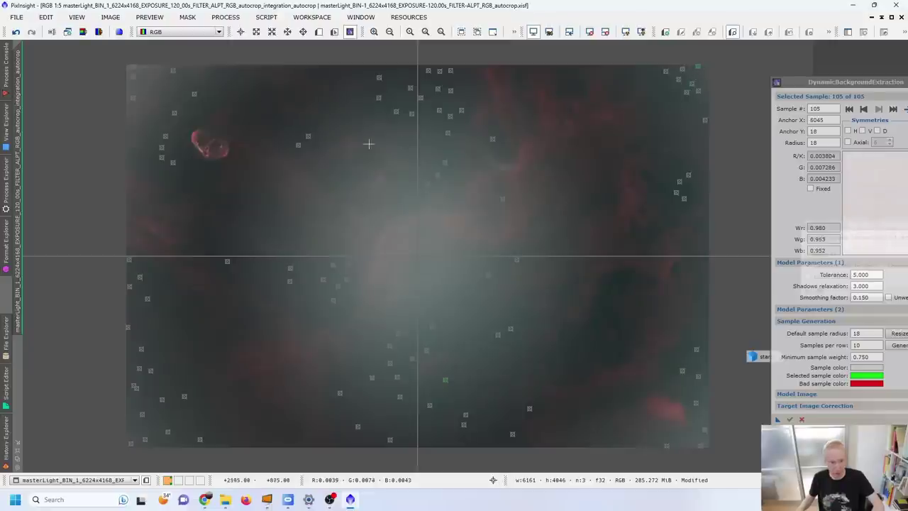
click(149, 159)
click(132, 157)
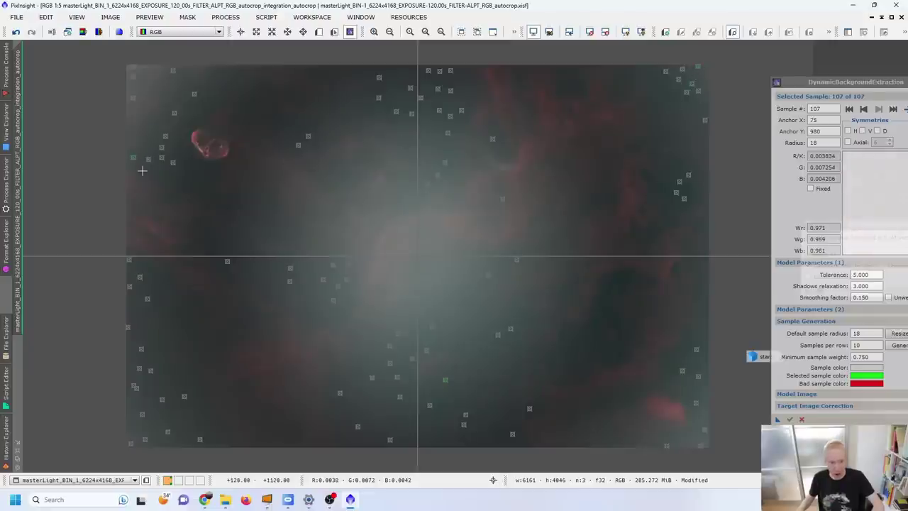
click(697, 402)
click(706, 366)
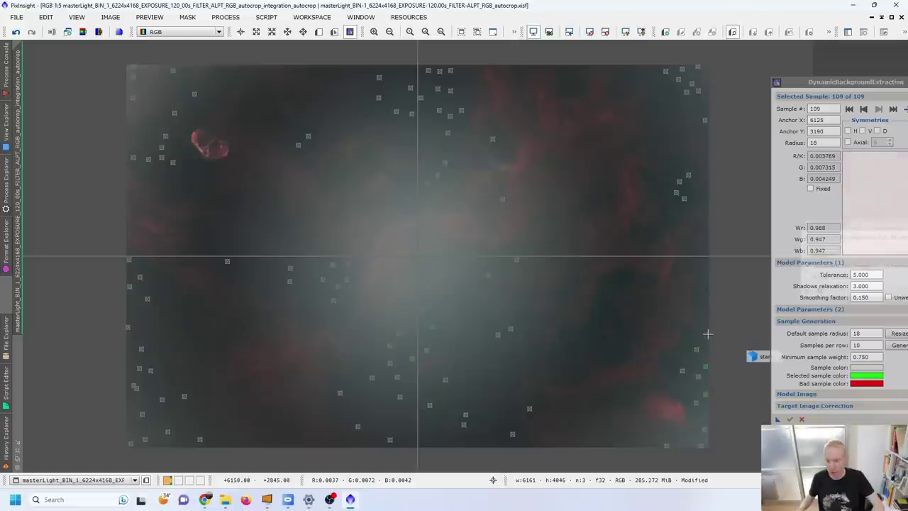
click(708, 333)
- Set DBE correction to Subtraction with Discard and Replace target image checked
drag(853, 86, 731, 73)
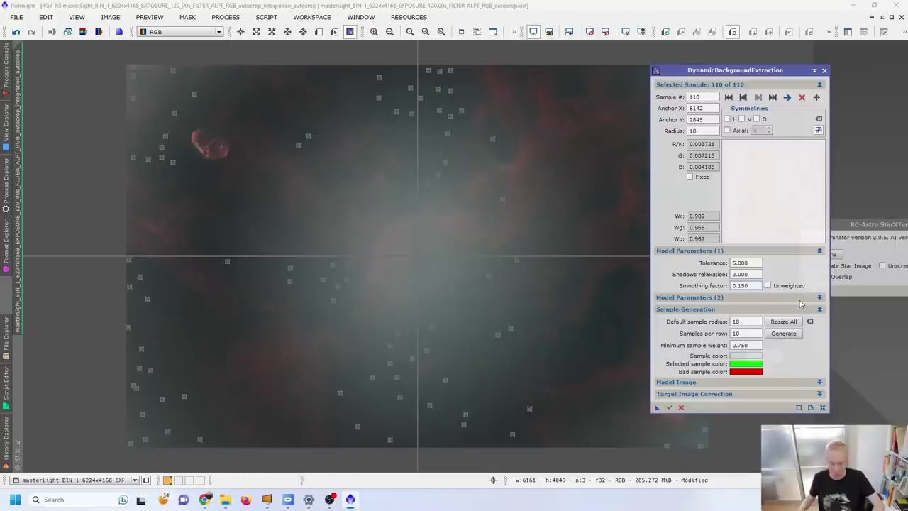
click(753, 394)
click(753, 406)
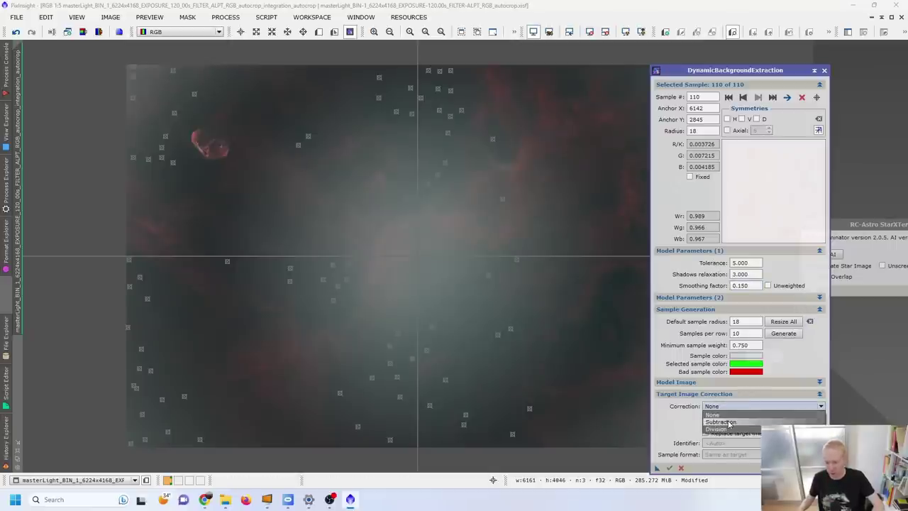
click(731, 417)
click(714, 425)
click(715, 433)
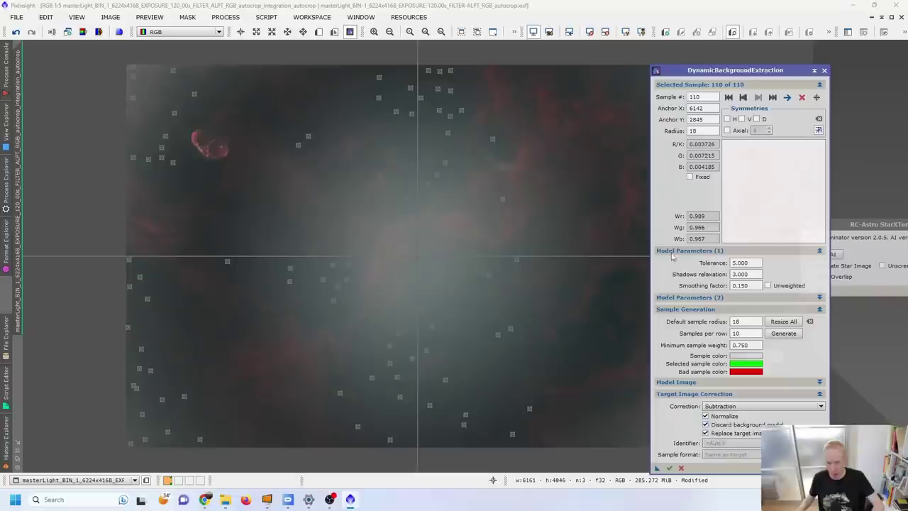
- Add three more samples on the right side, execute the background extraction, and close DBE
click(604, 352)
click(613, 287)
click(608, 305)
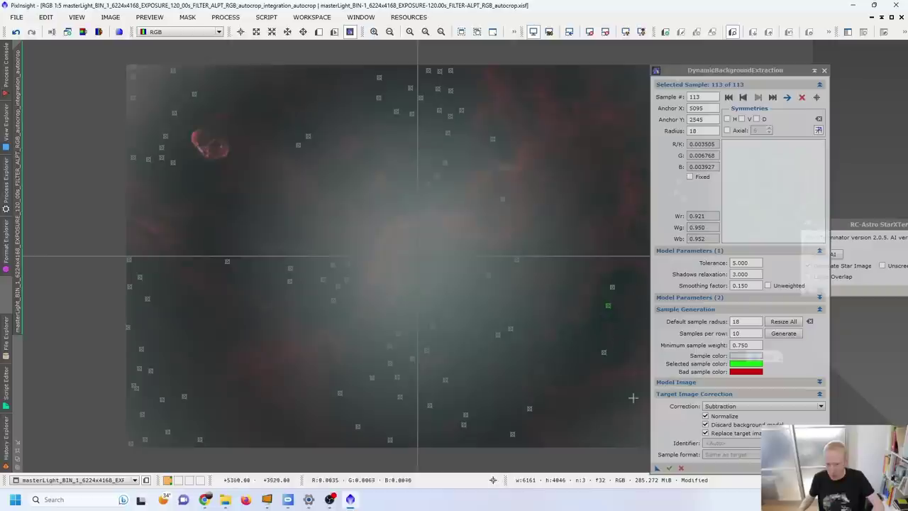
click(669, 468)
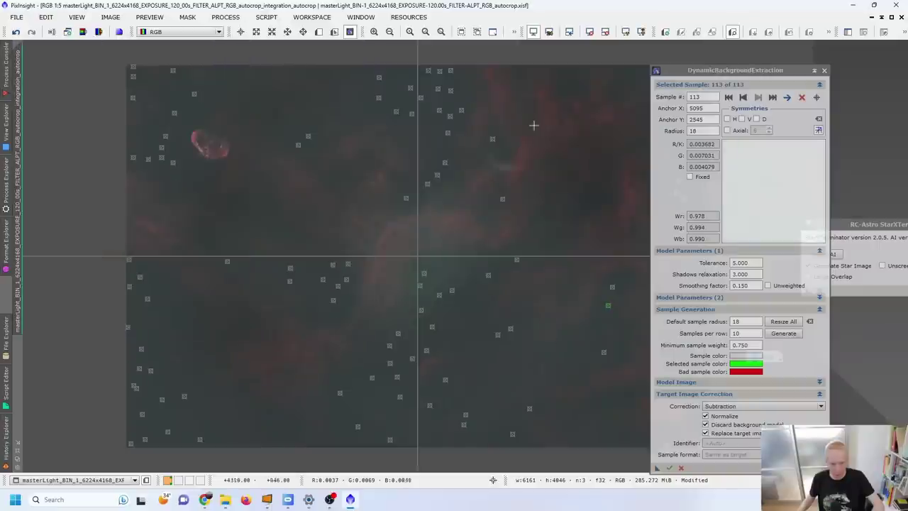
click(824, 71)
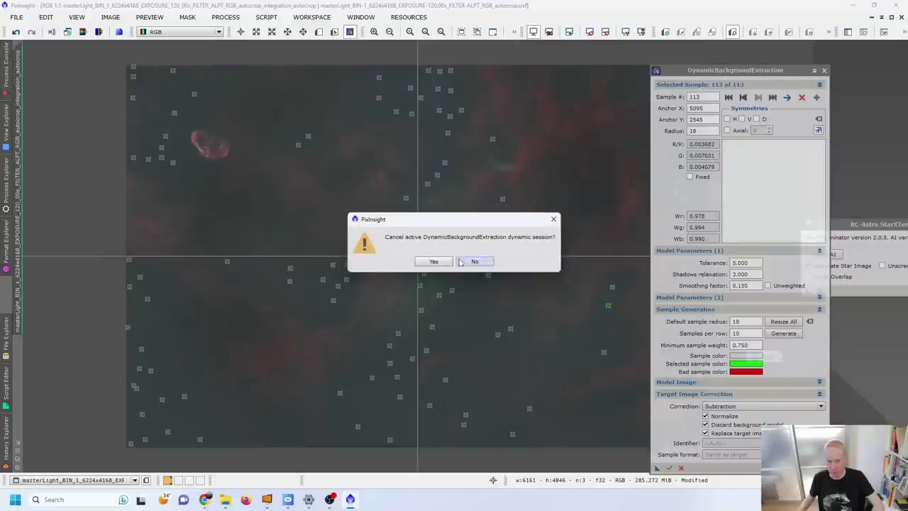
- Confirm ending the DBE session and refresh the Auto STF stretch on the cleaned starless image
click(431, 259)
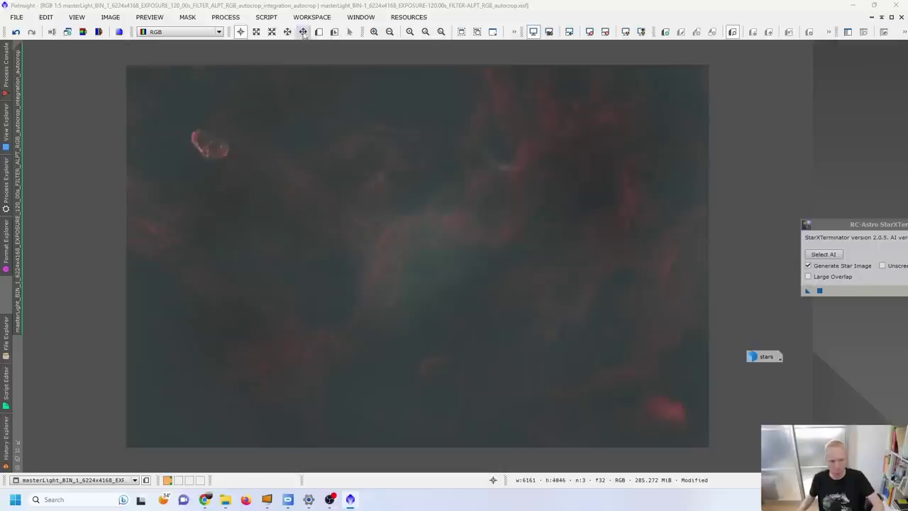
click(625, 32)
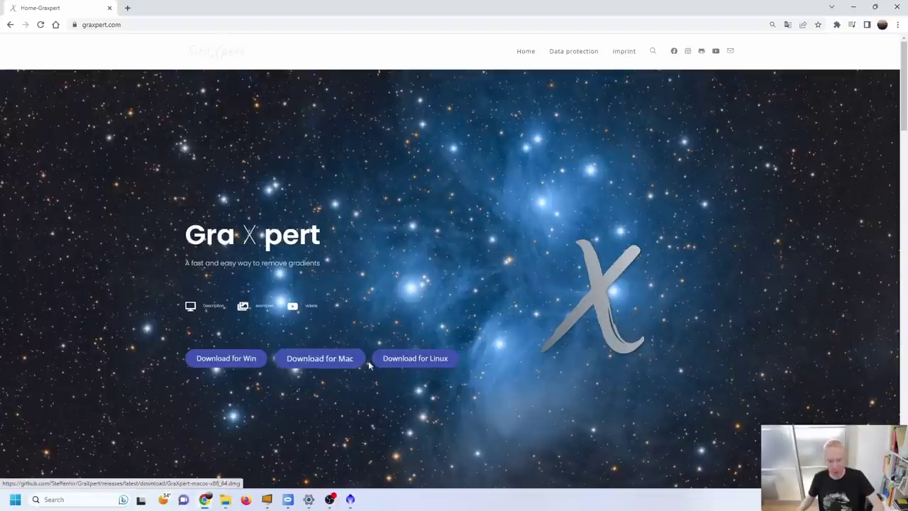
- Follow the GraXpert Linux download link and scroll down to the README's gradient-removal screenshots
click(414, 360)
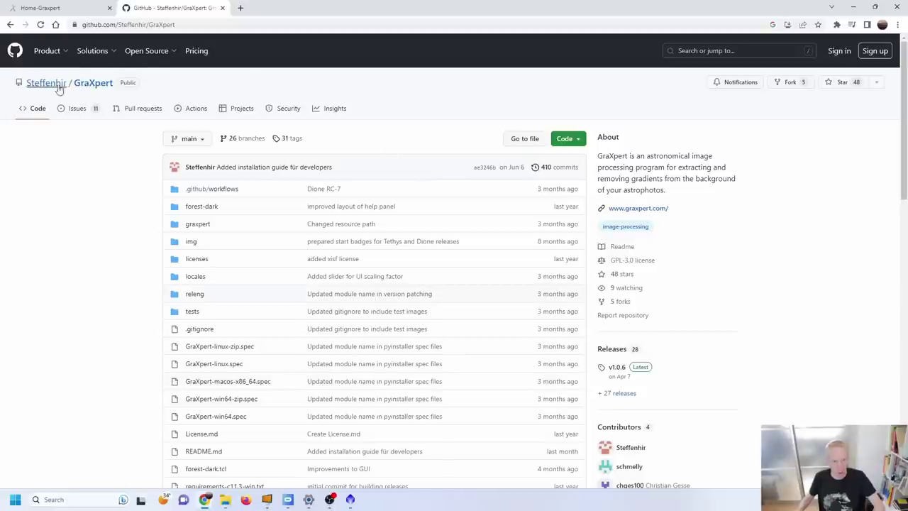
scroll(360, 320, down, 3)
scroll(360, 320, down, 3)
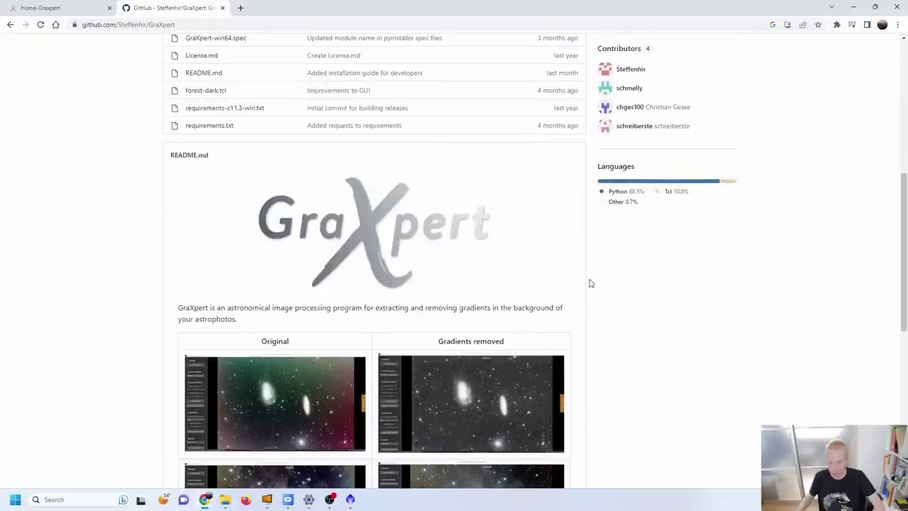
click(90, 12)
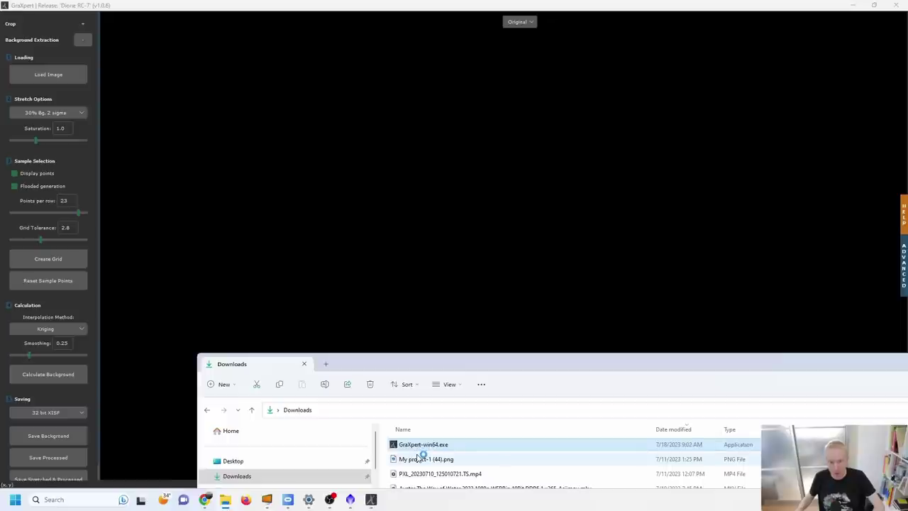
- Launch GraXpert-win64.exe from Downloads and bring the GraXpert window to the front
double_click(421, 452)
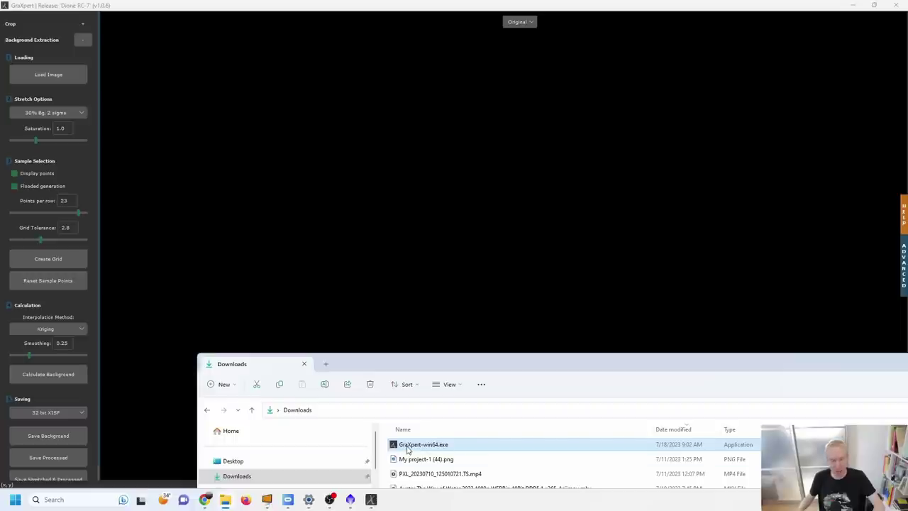
click(423, 14)
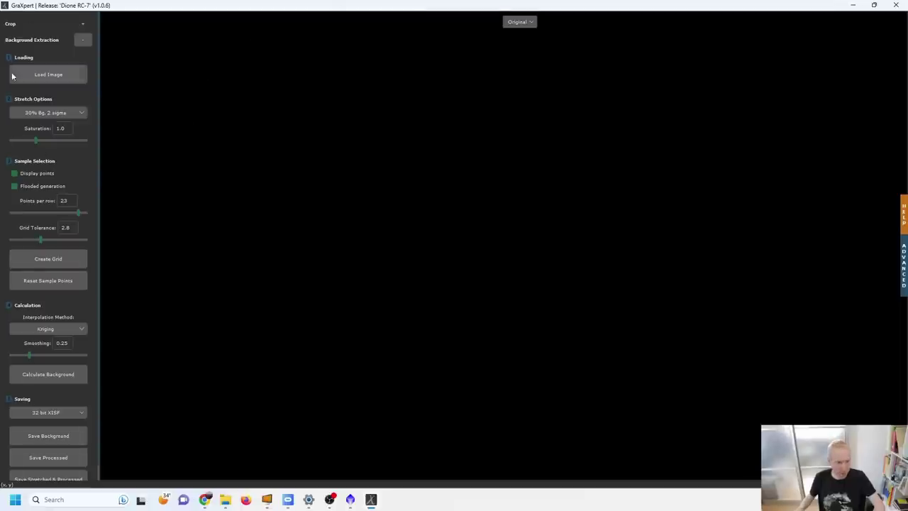
scroll(100, 297, down, 1)
scroll(39, 273, up, 1)
- Load the masterLight RGB autocrop .xisf file from the master folder on Storage (D:)
click(48, 76)
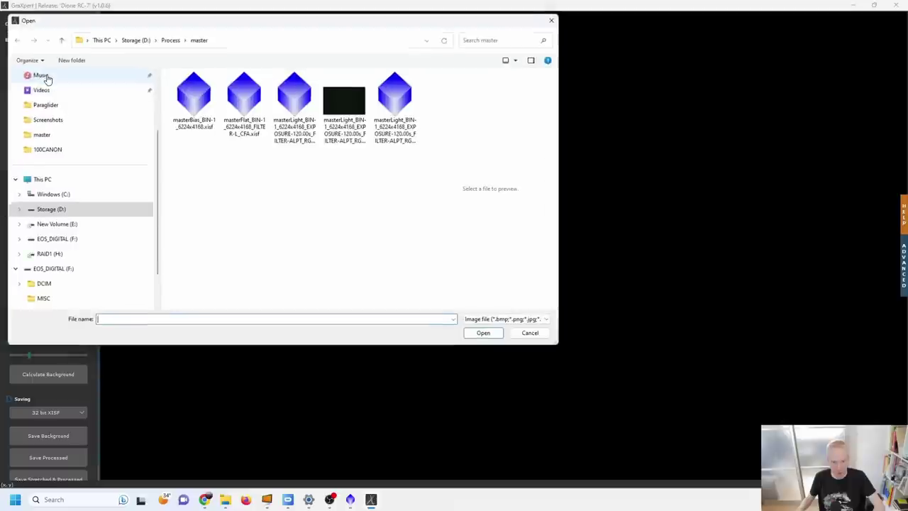
click(410, 101)
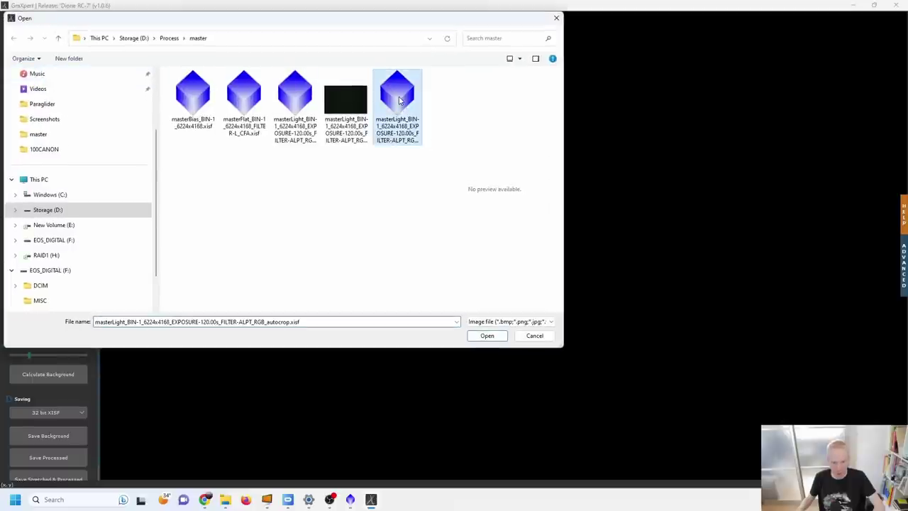
click(305, 323)
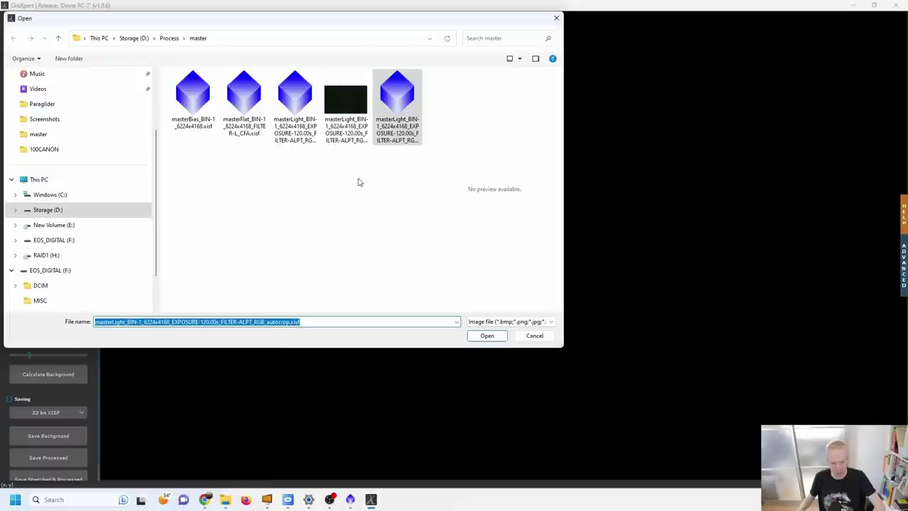
click(491, 336)
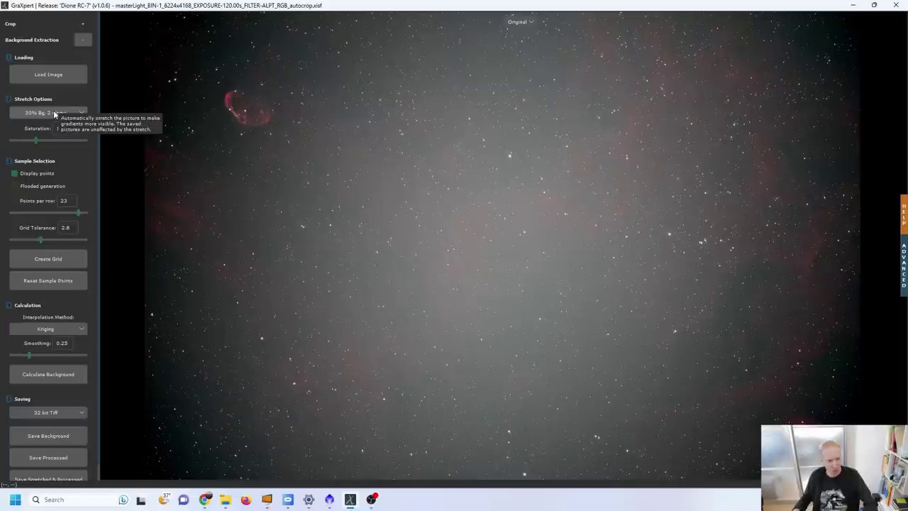
- Compare the 20% Bg, 3 sigma stretch, return to 30% Bg, 2 sigma, and set saturation to 1.6
click(54, 114)
click(45, 152)
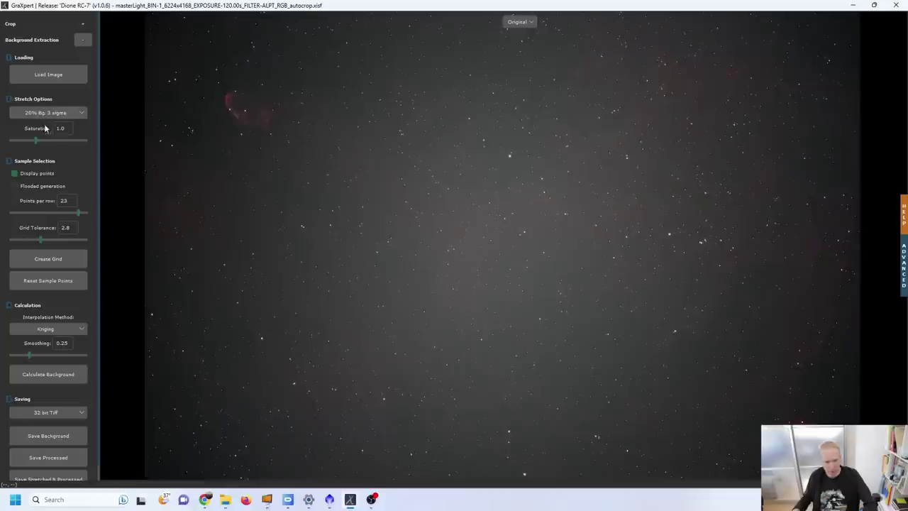
drag(44, 142, 46, 143)
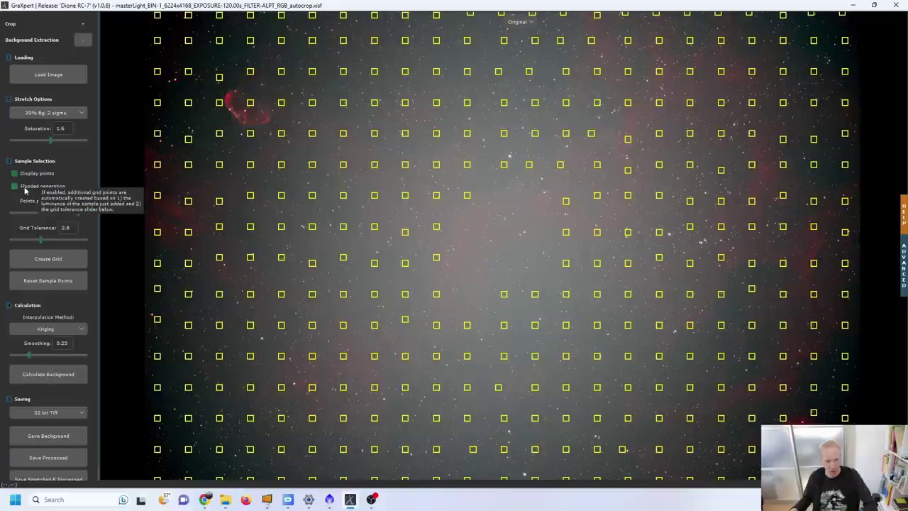
- Flood sample points around the bright centre, add three more central points, and calculate the Kriging background
click(509, 260)
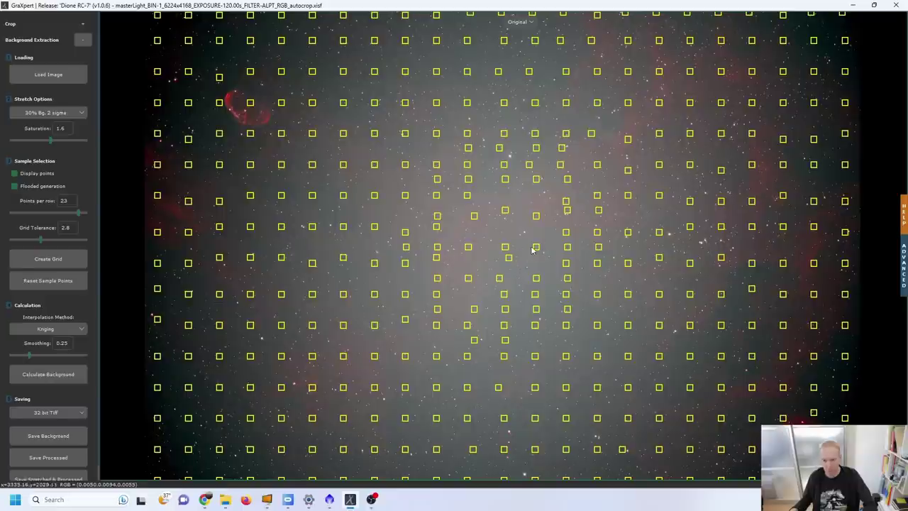
click(525, 251)
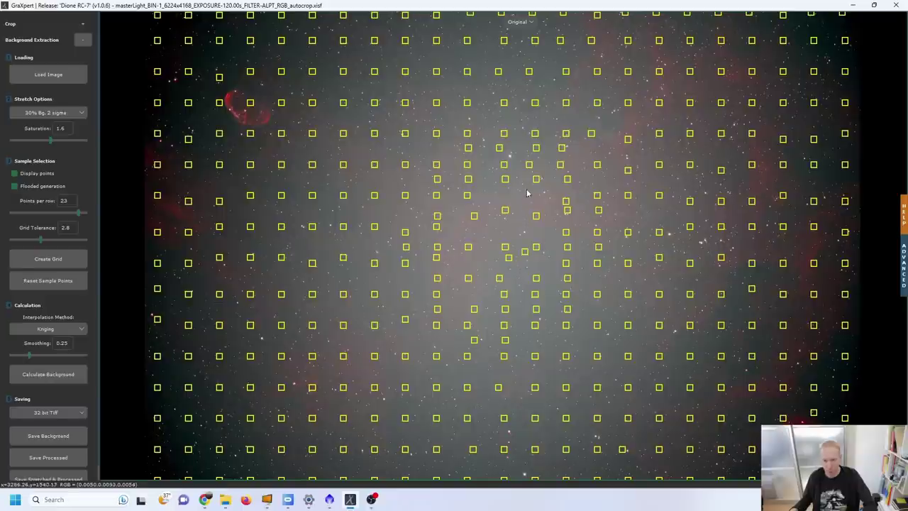
click(486, 191)
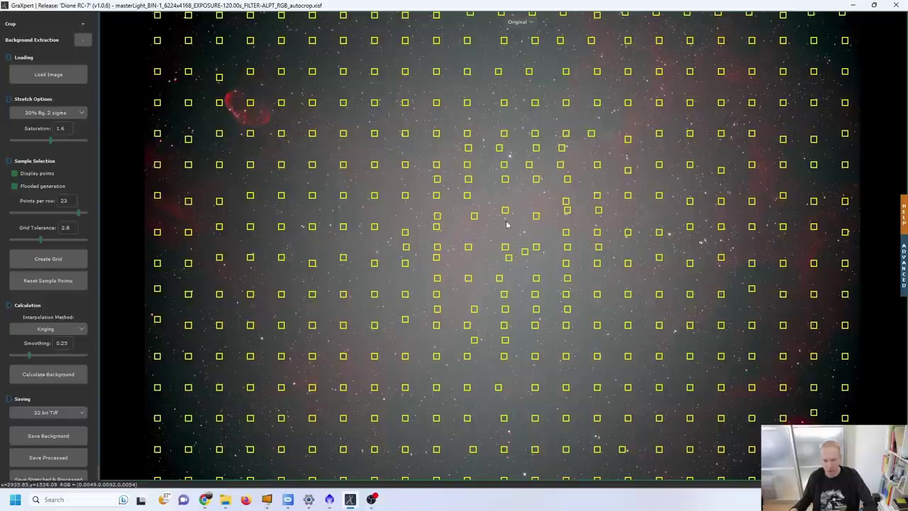
click(550, 271)
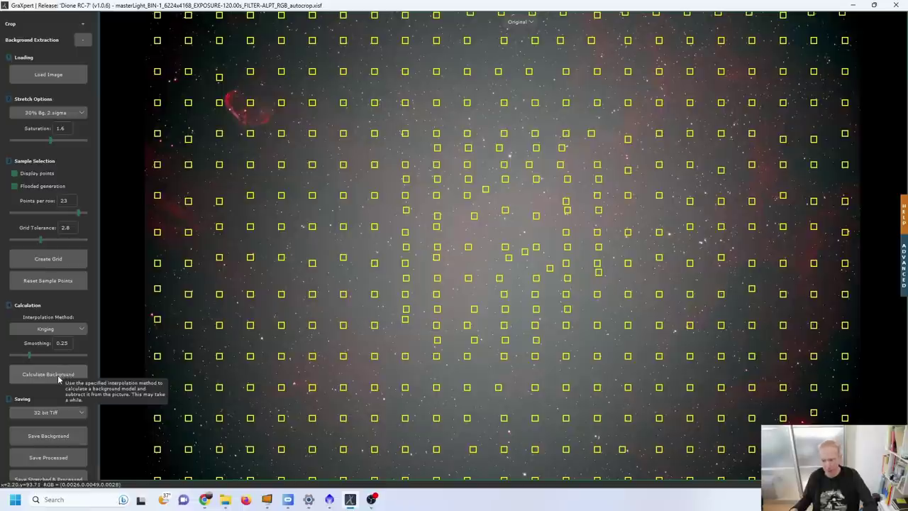
click(59, 376)
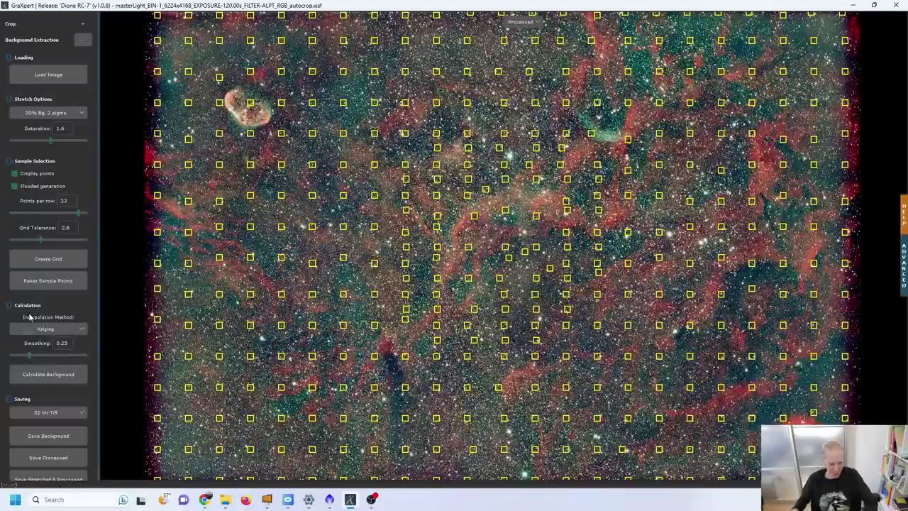
- Toggle the sample-point overlay and open the image view list to inspect the Kriging result
click(48, 282)
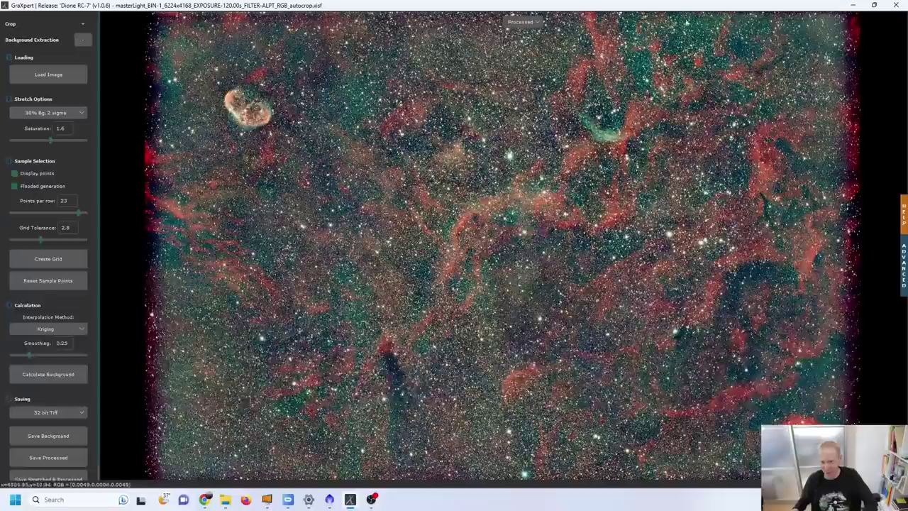
click(534, 25)
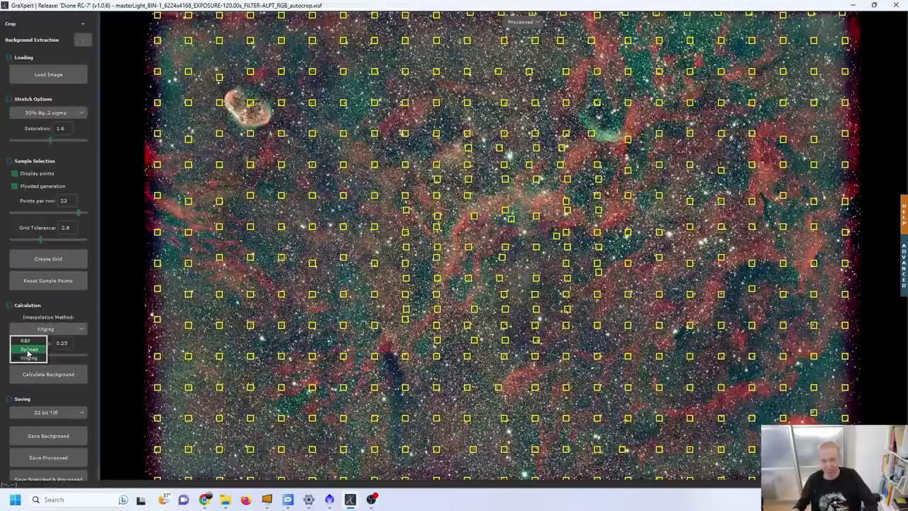
- Calculate the background with Splines interpolation, then recalculate it with RBF
click(28, 350)
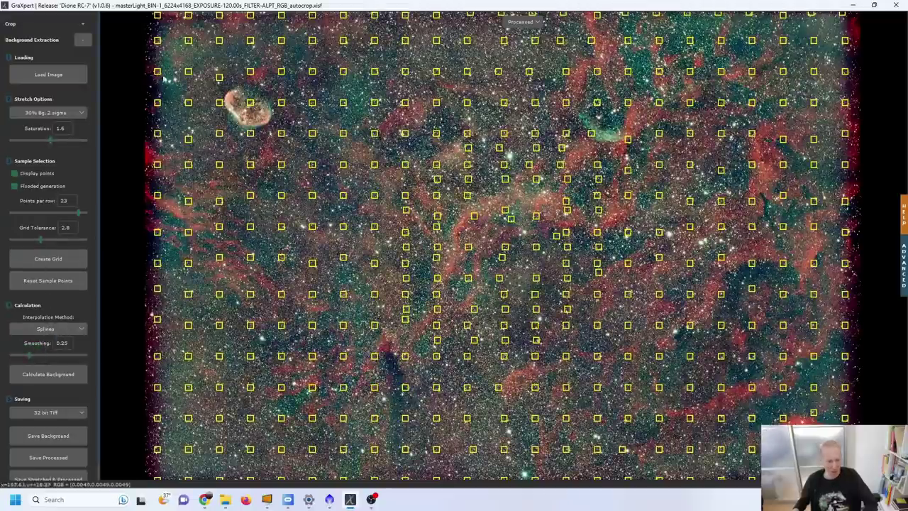
click(40, 374)
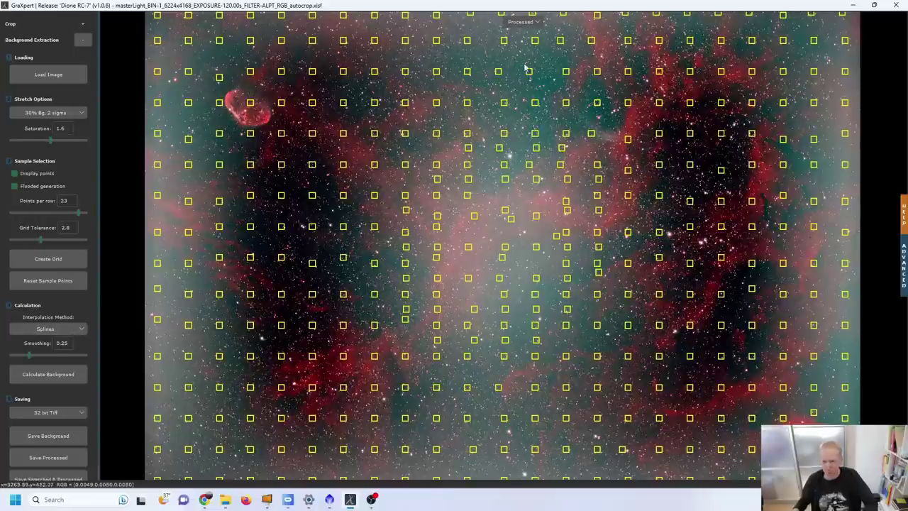
click(39, 329)
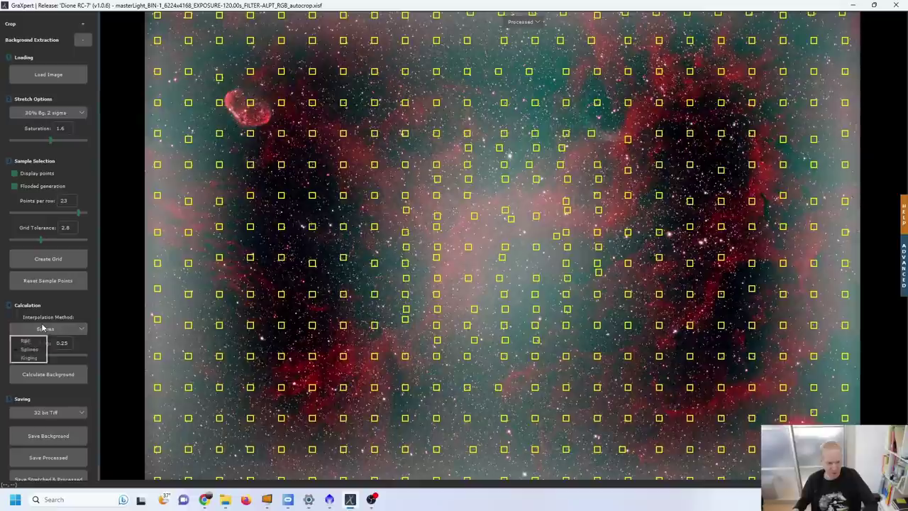
click(30, 342)
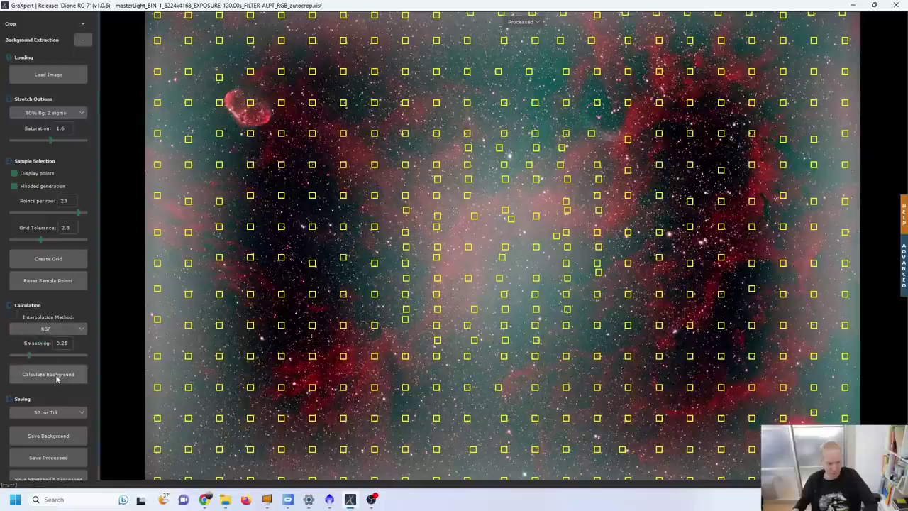
click(57, 375)
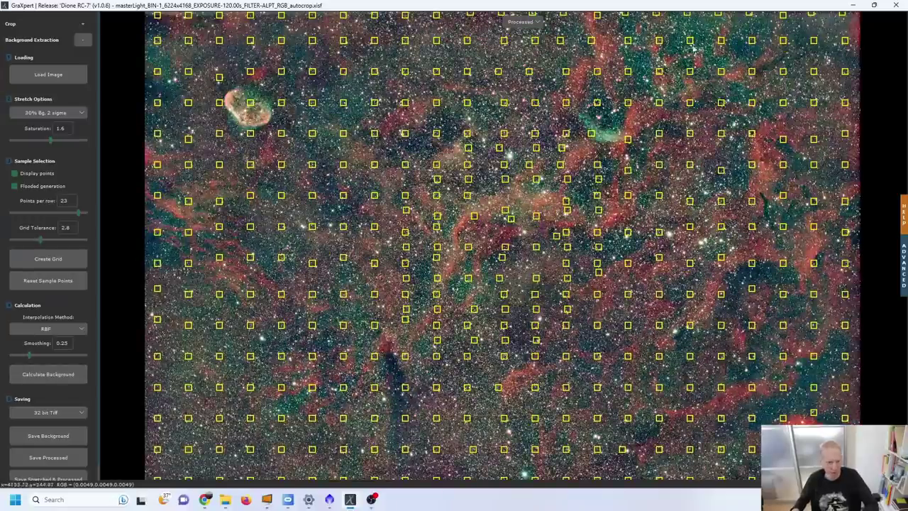
- Keep RBF as the interpolation method and display the extracted background model
click(41, 330)
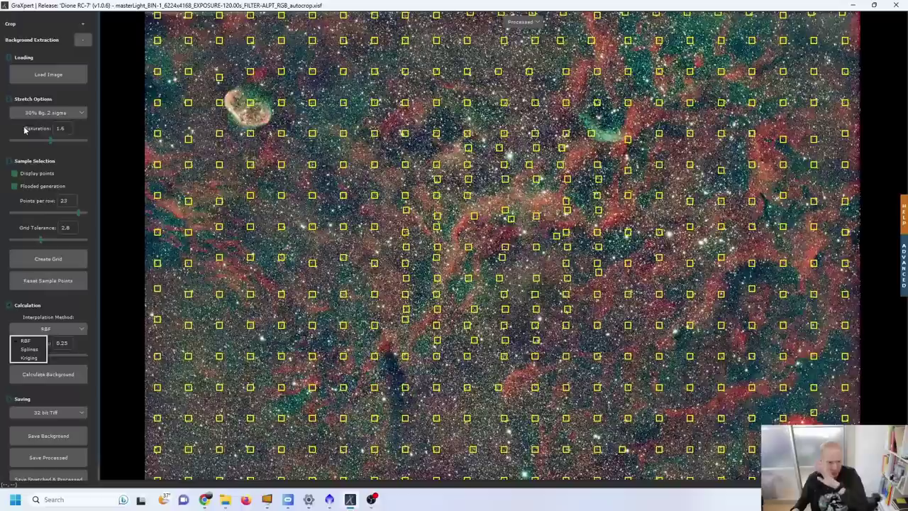
click(88, 298)
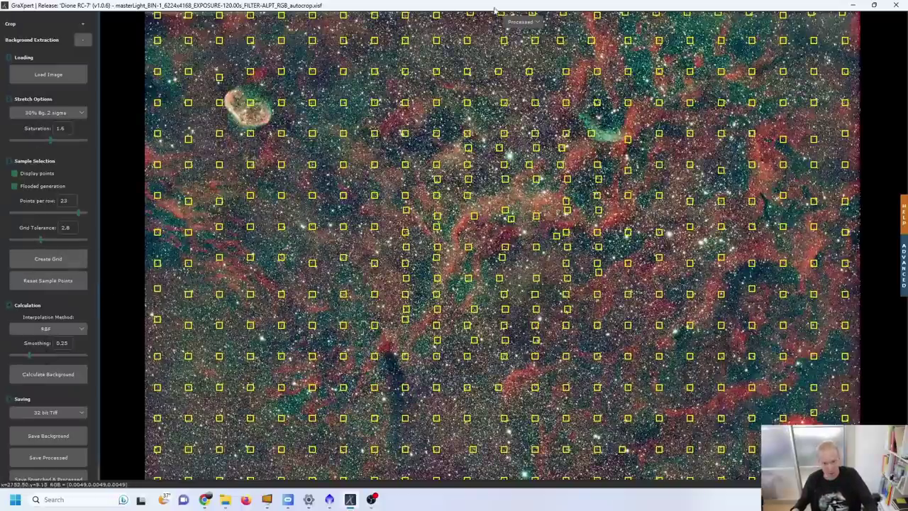
click(530, 24)
click(526, 51)
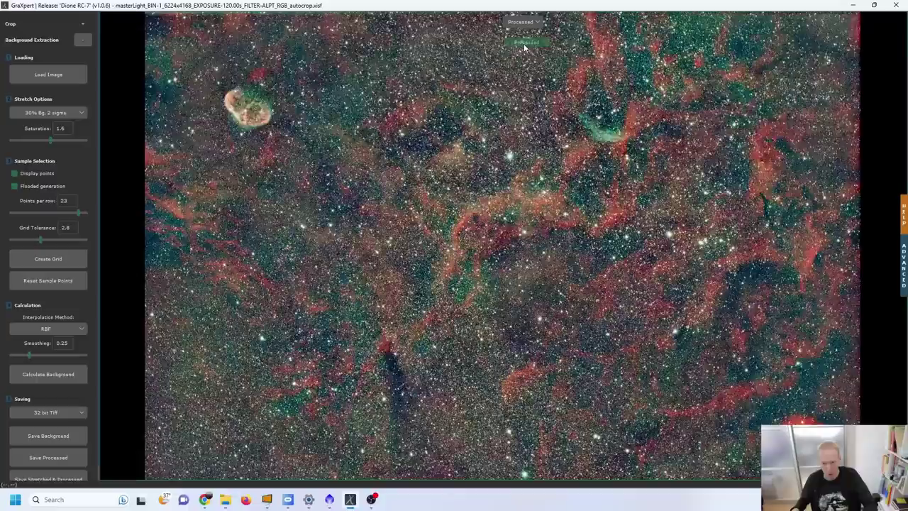
- Show the original image, disable flooded generation, and place five sample points on dark sky
click(523, 21)
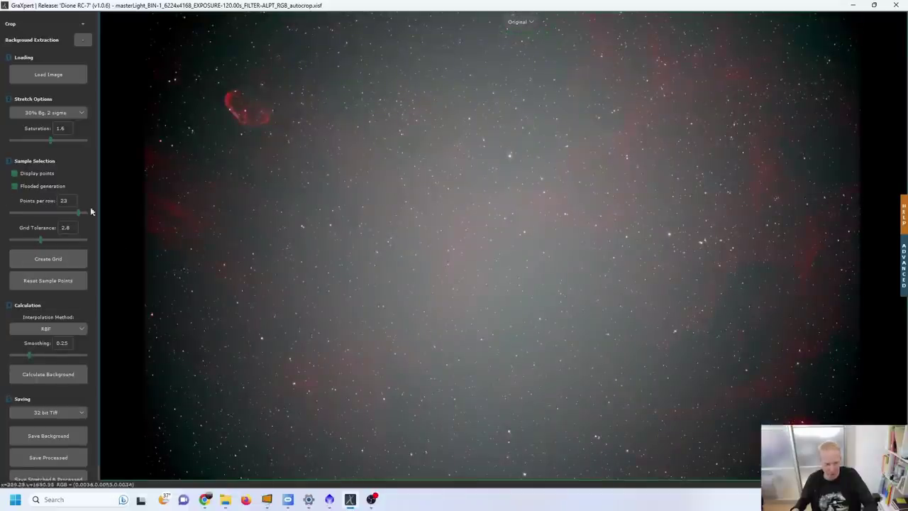
click(15, 188)
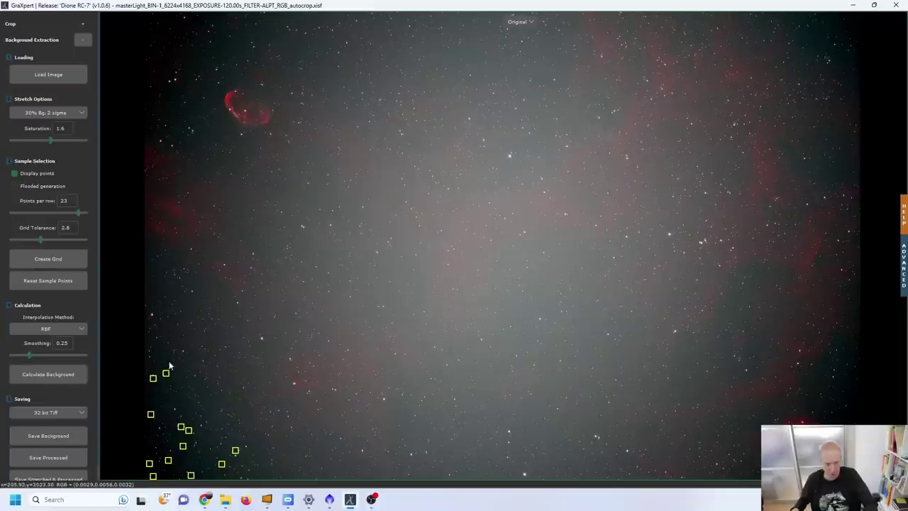
click(166, 356)
click(147, 281)
click(162, 286)
click(151, 243)
click(255, 235)
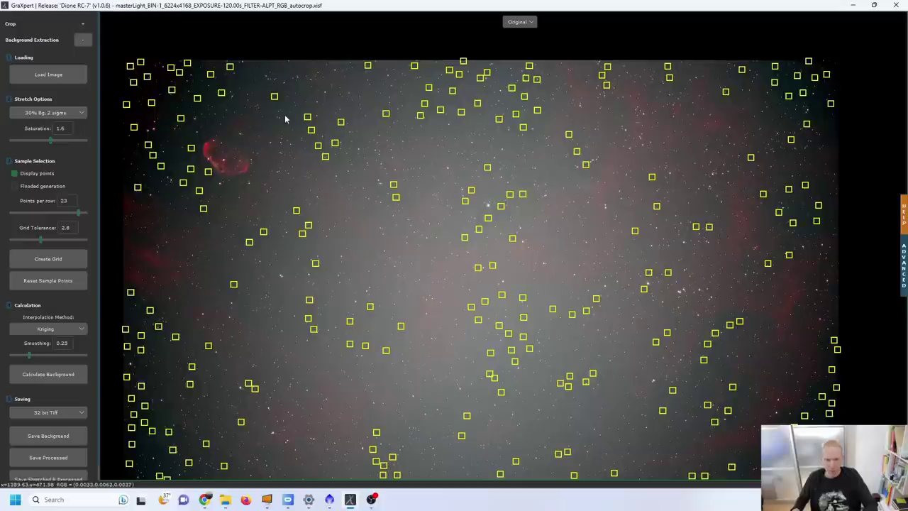
- Replace a badly placed sample point and nudge the new one slightly lower
right_click(324, 156)
click(331, 158)
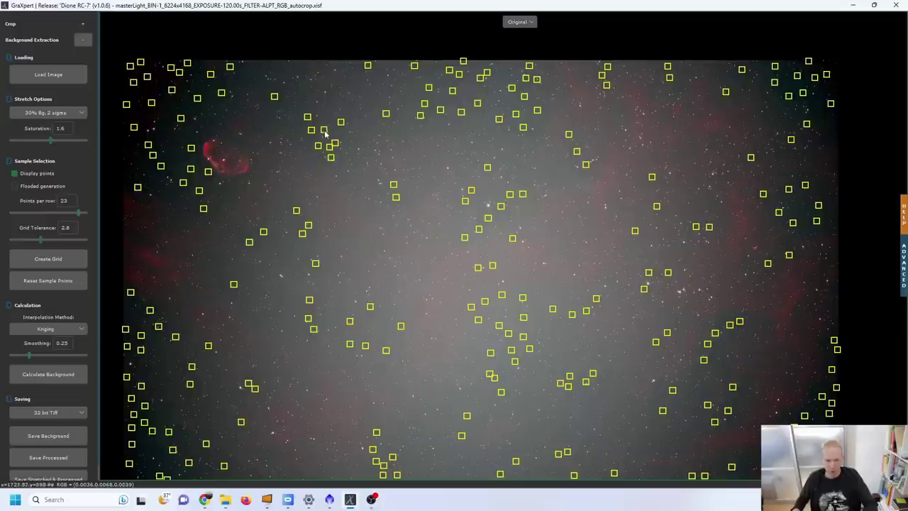
drag(331, 158, 332, 163)
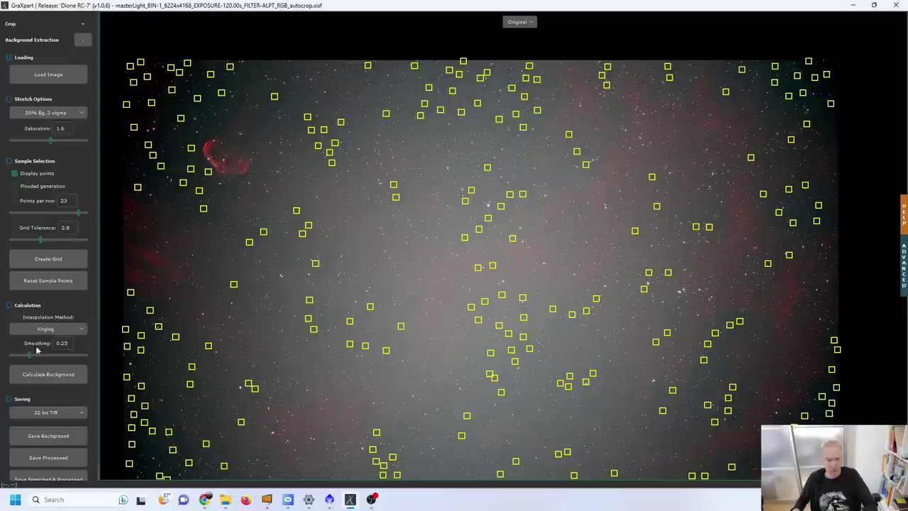
- Calculate the background, then add sample points around the Crescent nebula, replacing one misplaced point
click(61, 376)
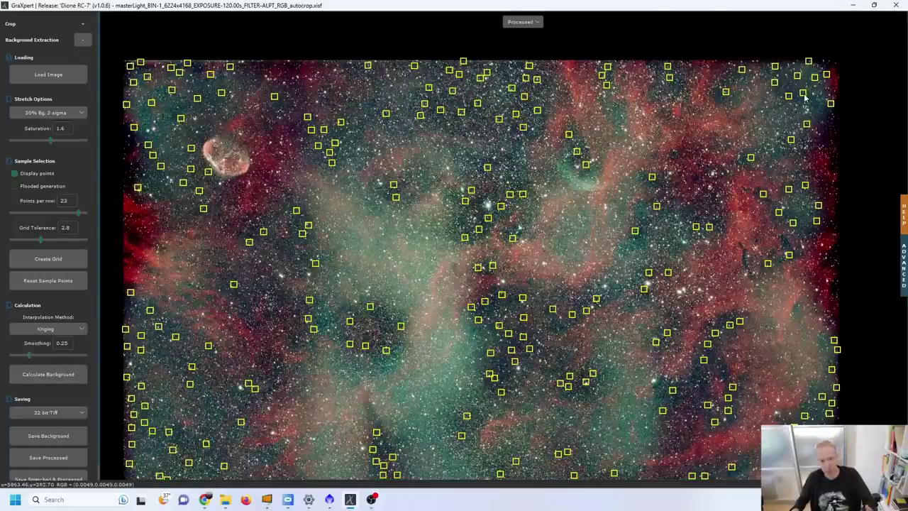
click(157, 134)
click(144, 114)
click(201, 173)
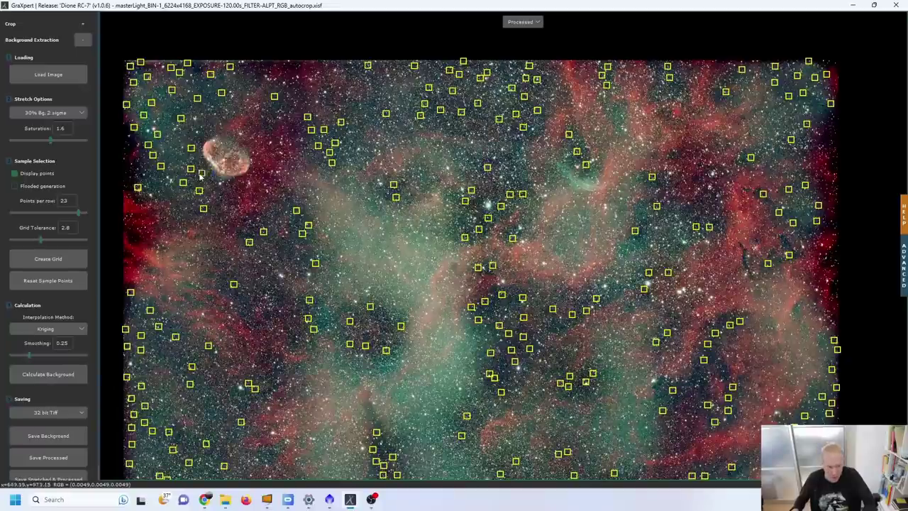
right_click(201, 174)
click(159, 184)
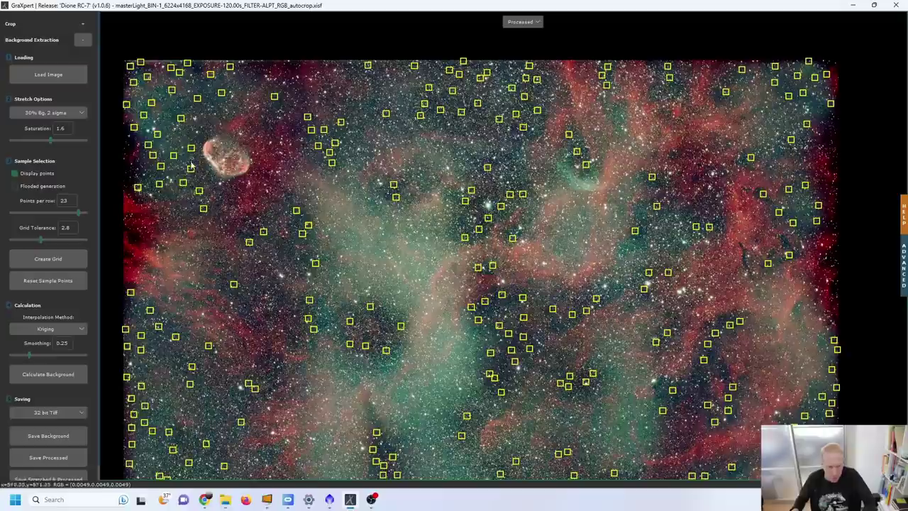
click(209, 99)
click(211, 90)
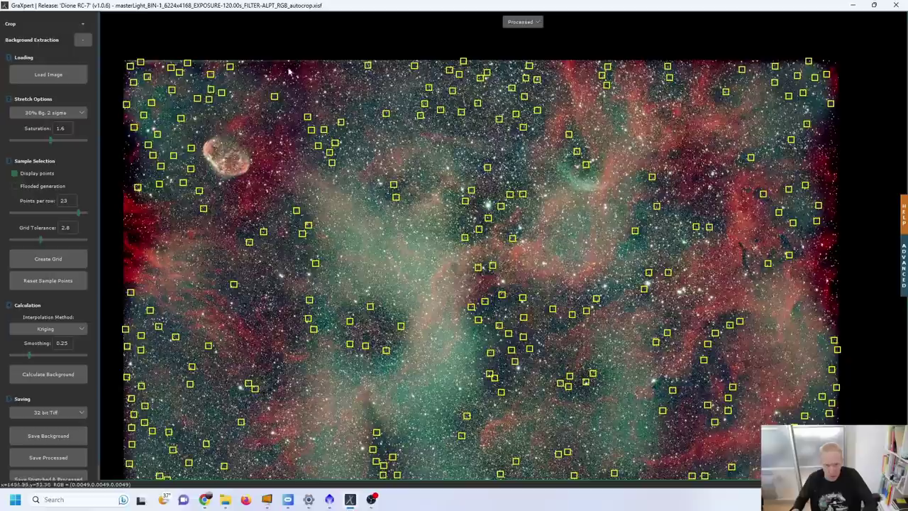
- Add four sample points across the upper sky toward the top edge
click(357, 153)
click(357, 130)
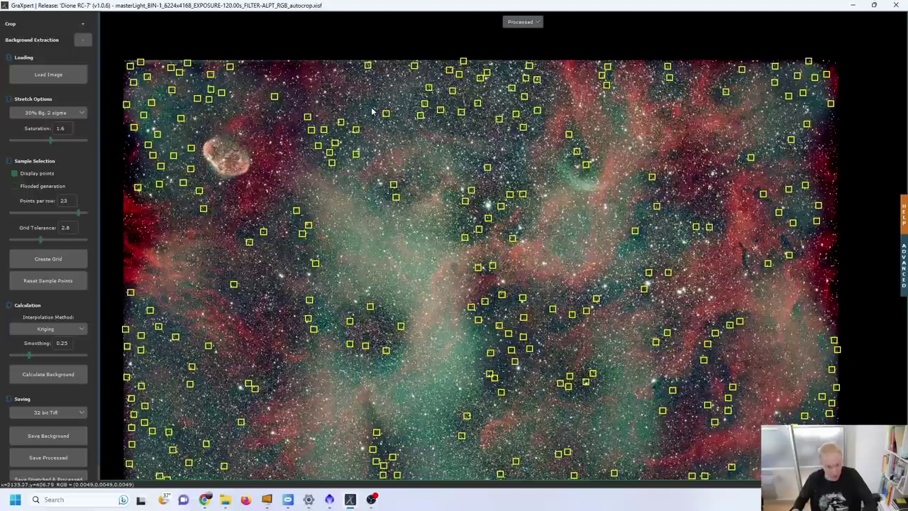
click(371, 108)
click(376, 81)
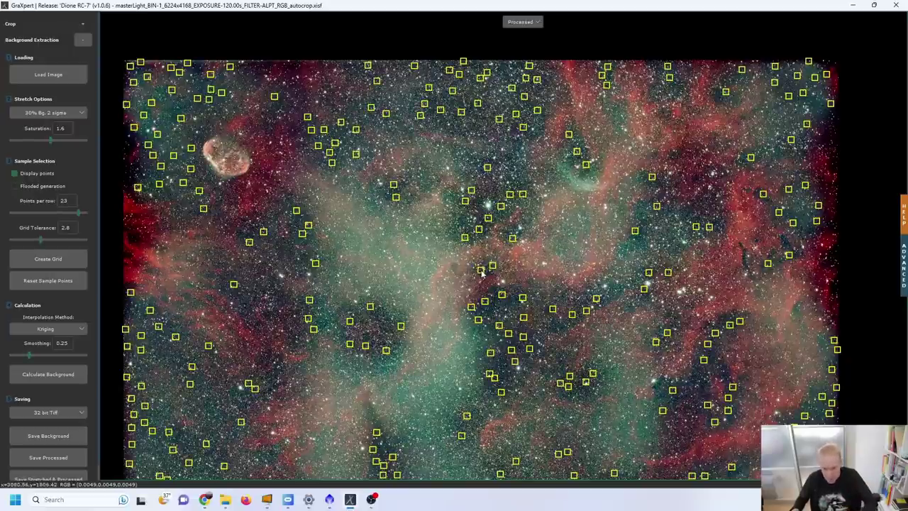
- Nudge four sample points in the centre and along the bottom slightly off stars
drag(478, 268, 490, 270)
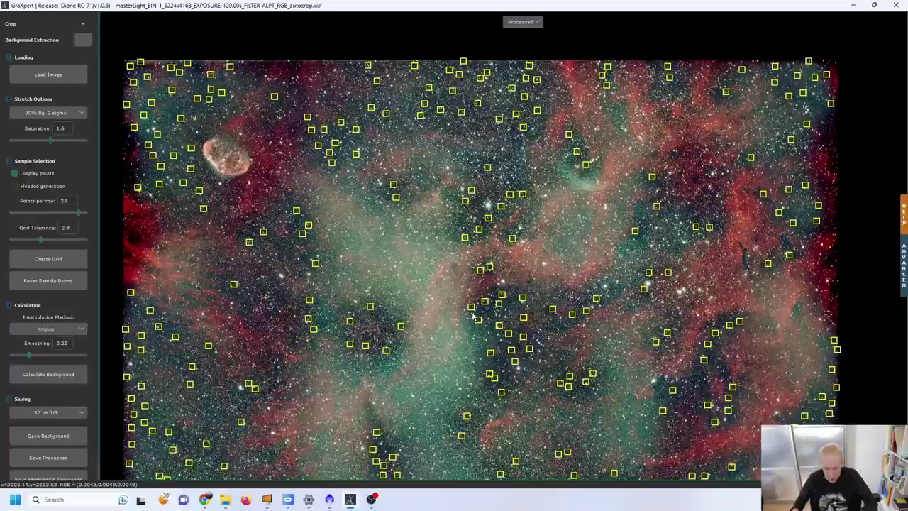
drag(473, 310, 480, 316)
drag(374, 453, 378, 453)
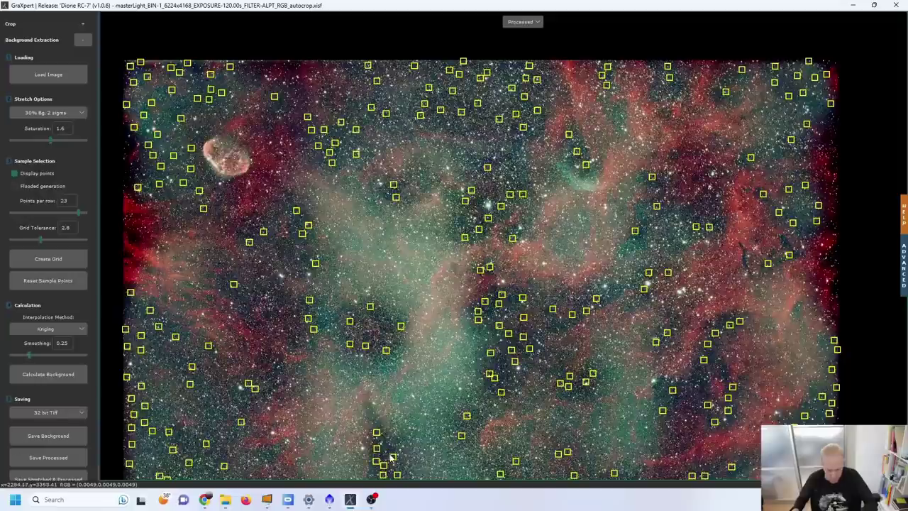
drag(397, 458, 389, 453)
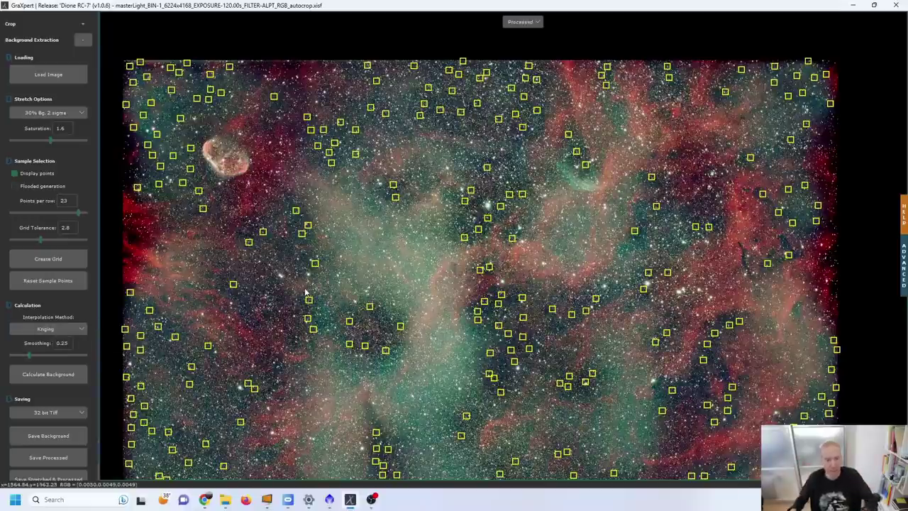
- Recalculate the background with Splines interpolation
click(60, 328)
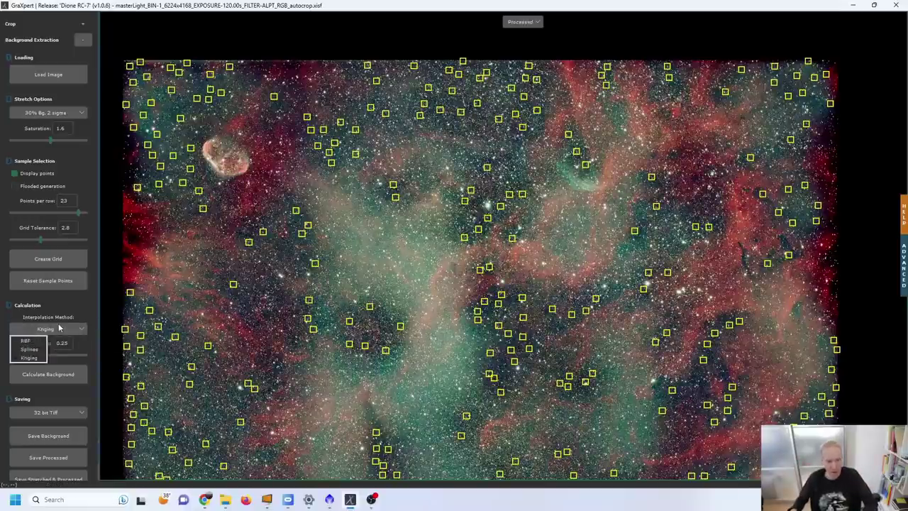
click(29, 350)
click(48, 378)
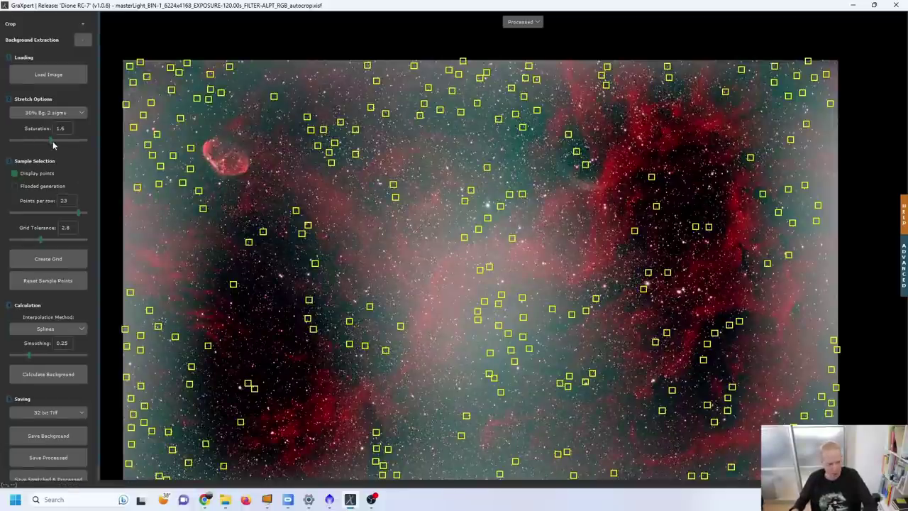
- Set preview saturation to 1.0 and try the 20% Bg, 3 sigma, then 30% Bg stretch
drag(53, 144, 87, 142)
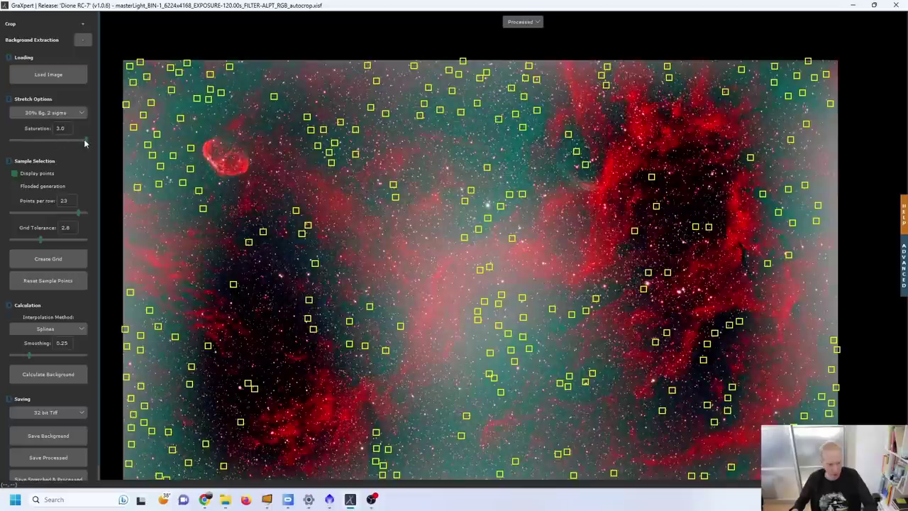
drag(51, 141, 61, 141)
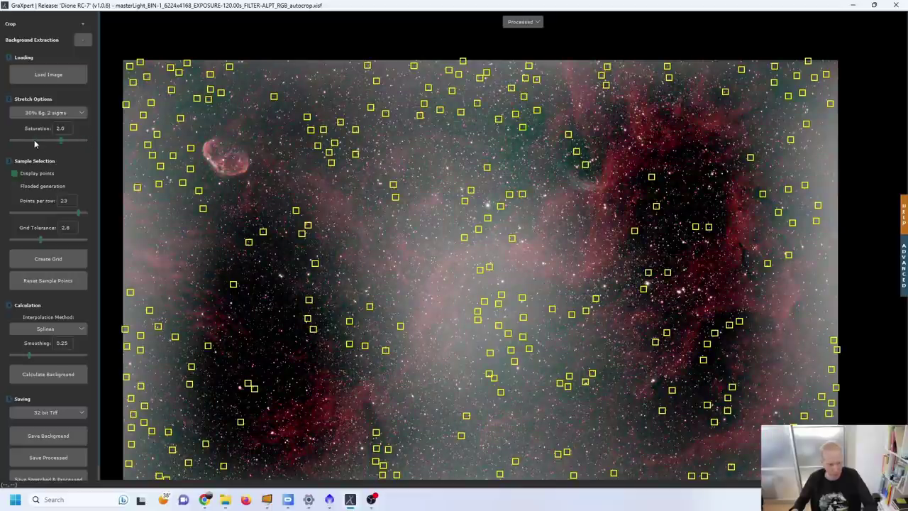
click(37, 140)
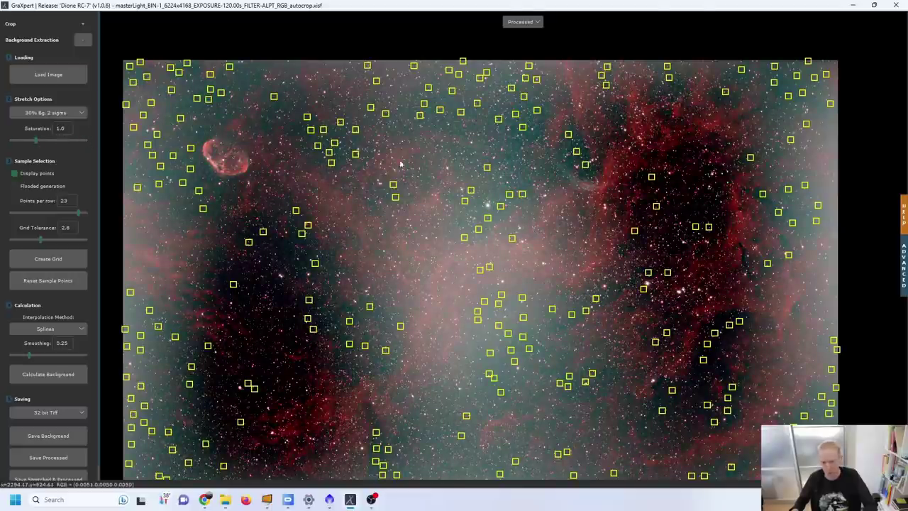
click(46, 112)
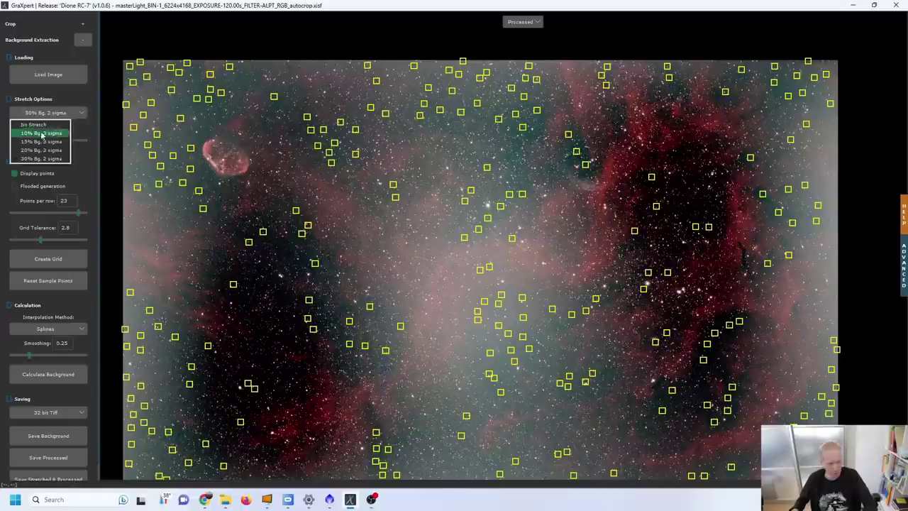
click(44, 151)
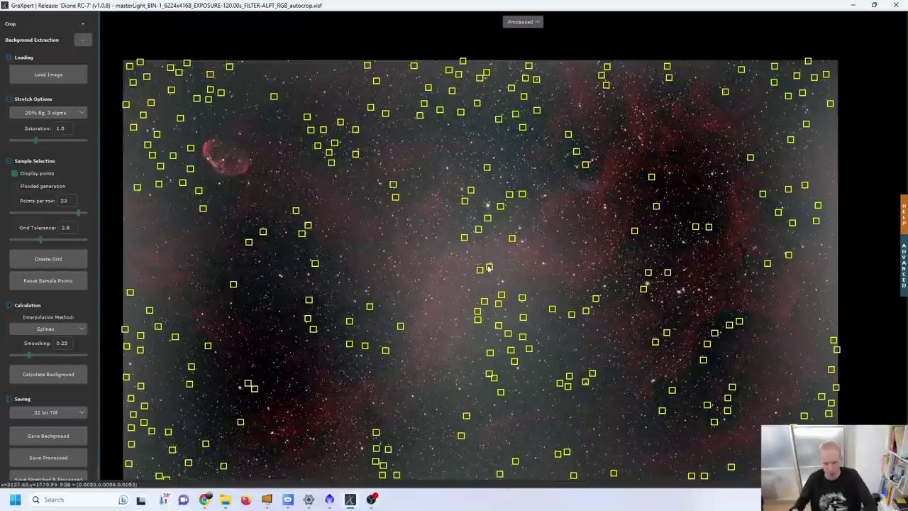
click(51, 113)
click(44, 159)
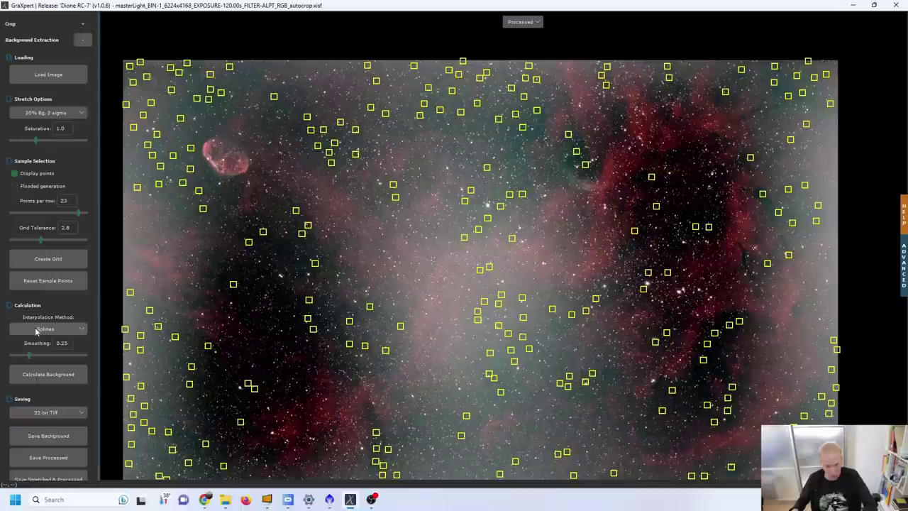
- Recalculate the background with RBF interpolation
click(38, 329)
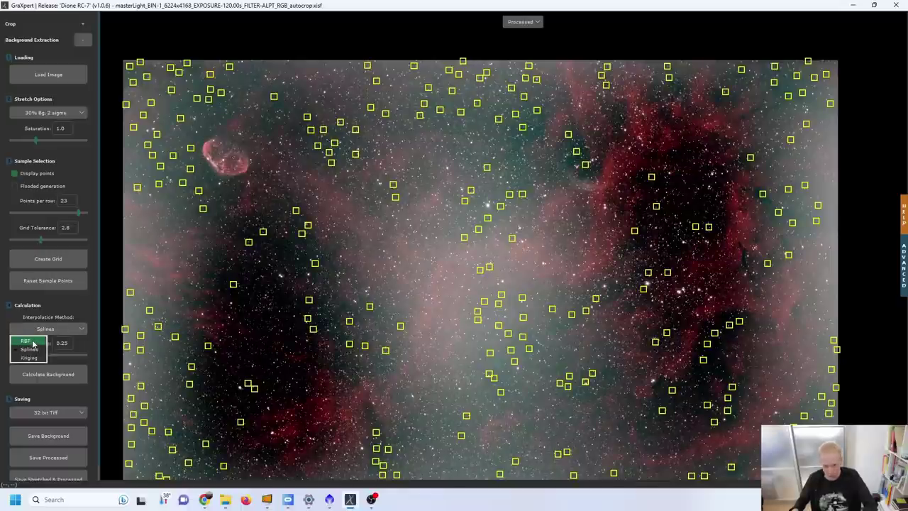
click(33, 344)
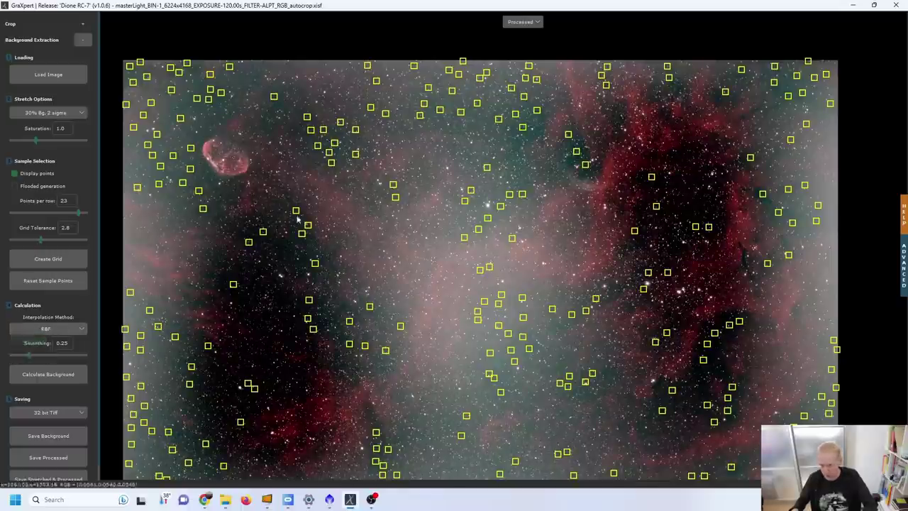
click(57, 376)
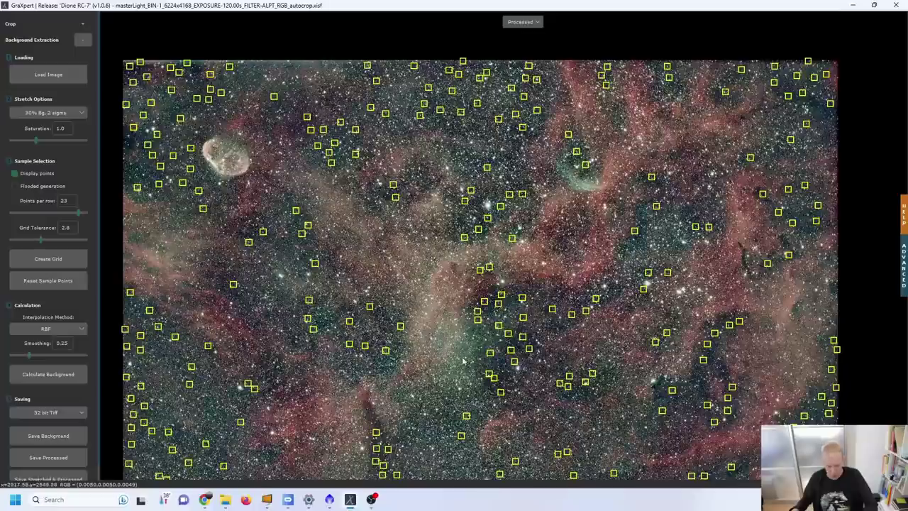
- Add three sample points in the centre and top-left, then recalculate the background
click(470, 368)
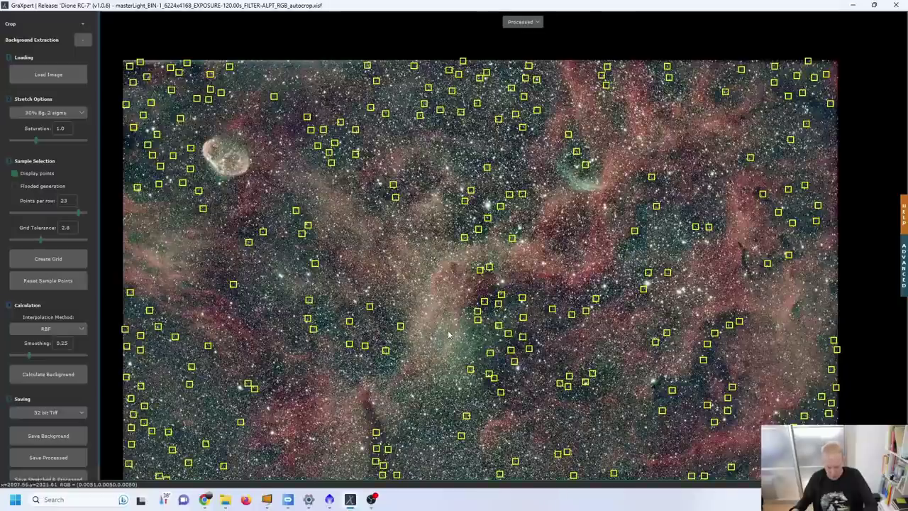
click(440, 340)
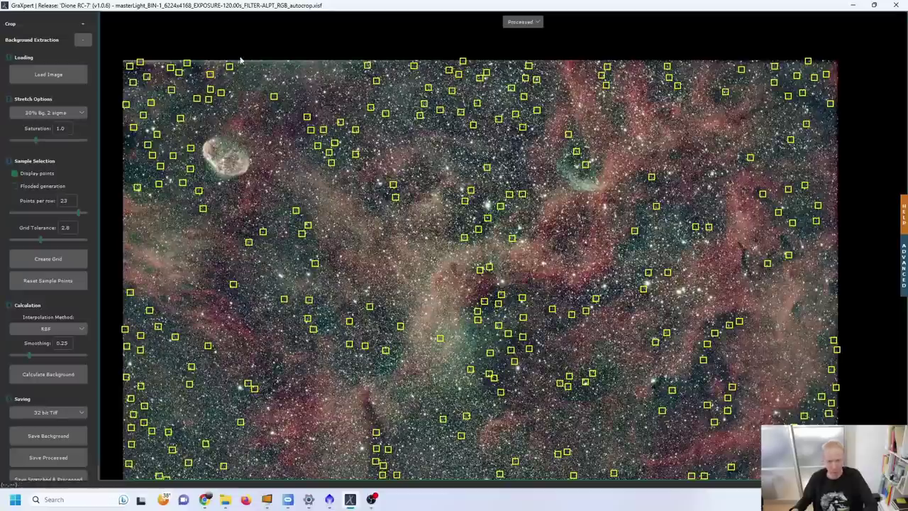
click(248, 80)
click(44, 375)
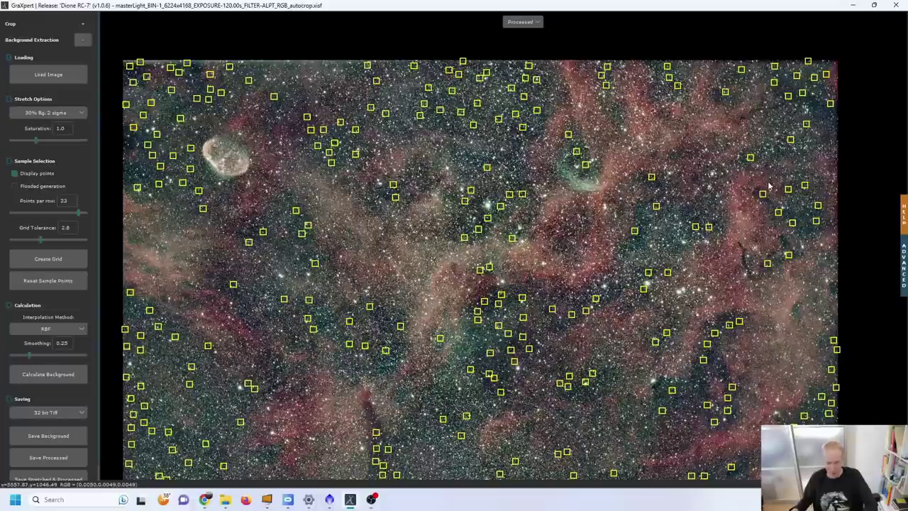
- Preview with the 20% Bg, 3 sigma stretch and zoom in and out to inspect the result
click(45, 112)
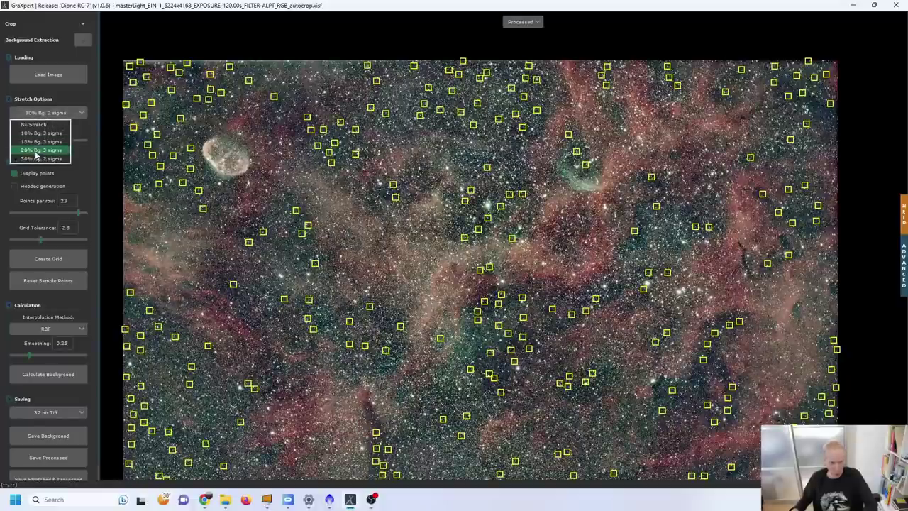
click(37, 151)
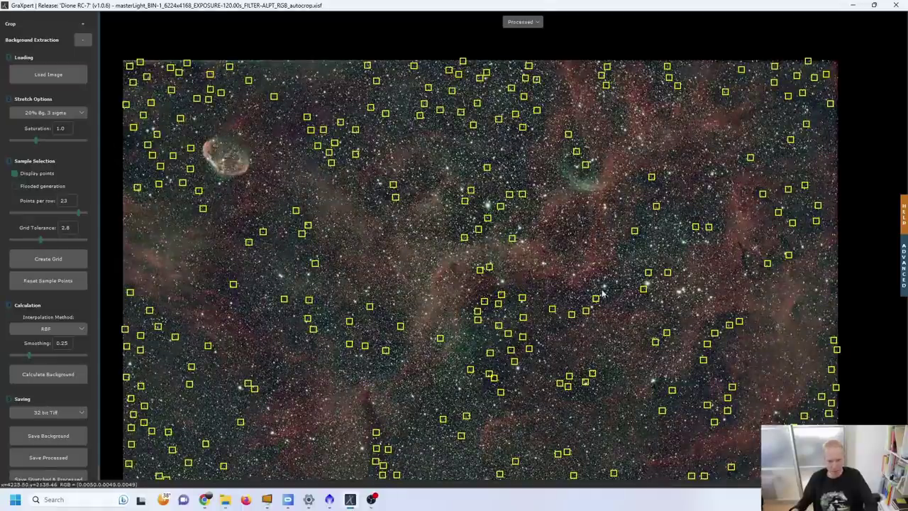
scroll(571, 177, up, 3)
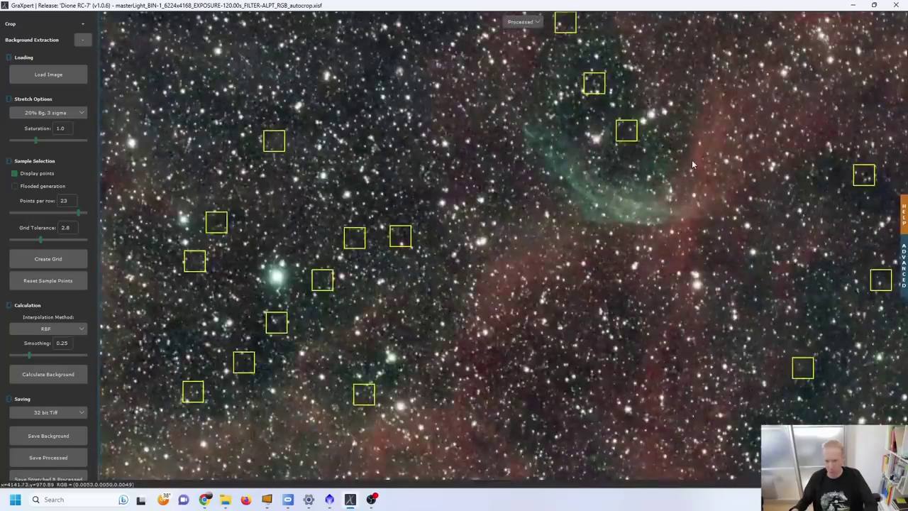
scroll(694, 164, down, 2)
scroll(600, 205, down, 2)
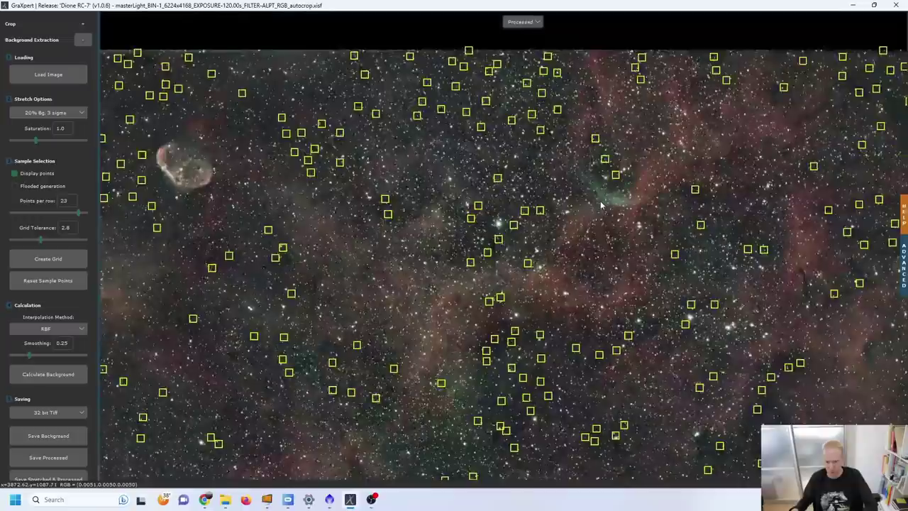
scroll(600, 205, down, 2)
scroll(593, 211, up, 1)
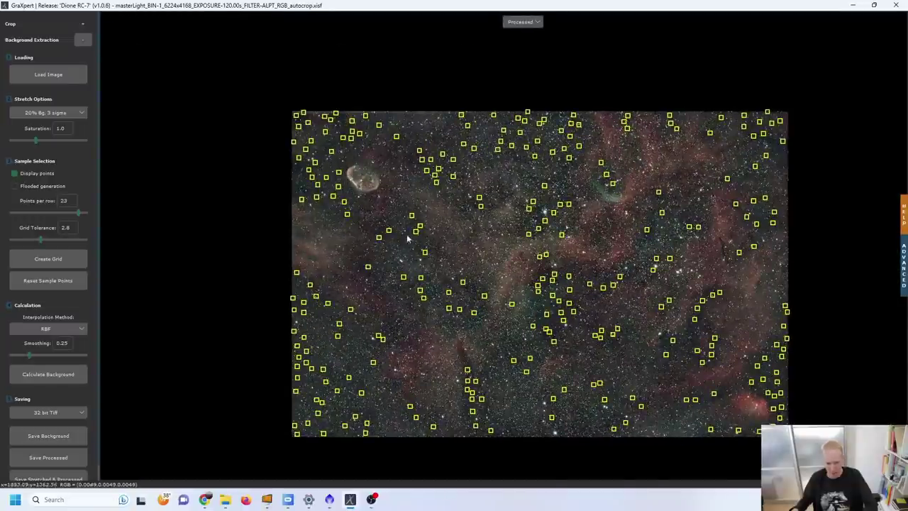
- Switch between PixInsight's original and GraXpert's result to compare them
click(330, 503)
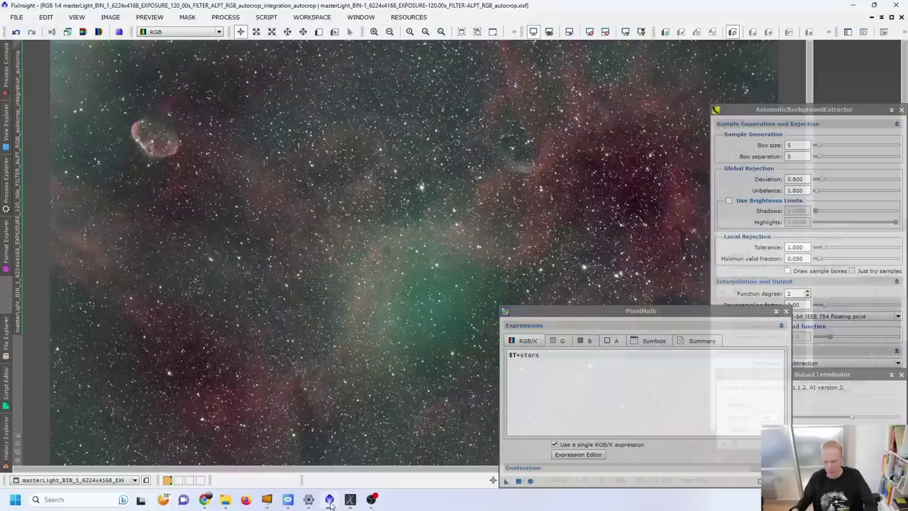
scroll(425, 235, down, 2)
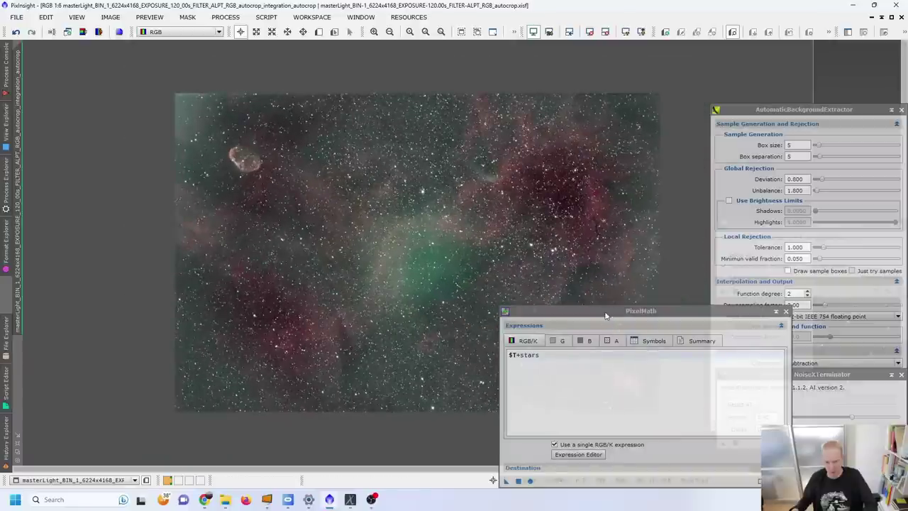
click(351, 502)
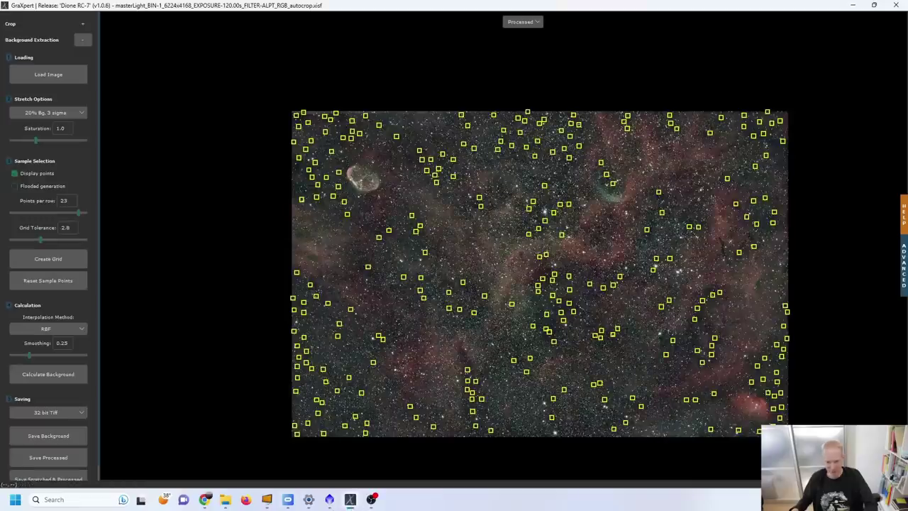
click(331, 501)
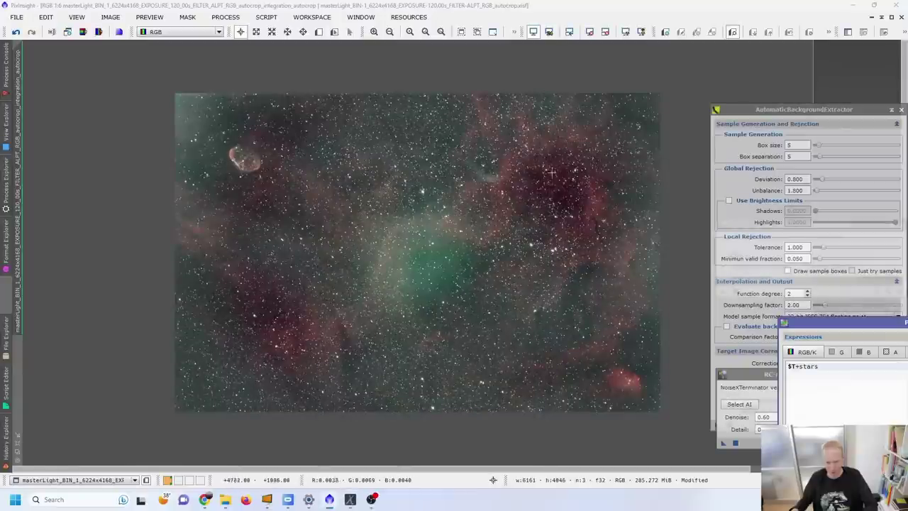
click(351, 500)
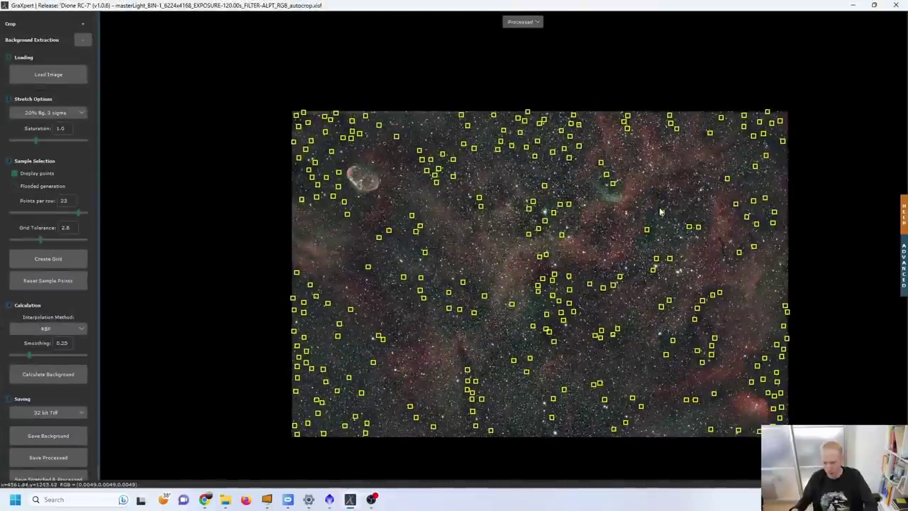
- Delete a sample point sitting on nebulosity, recalculate, and compare again against the original
right_click(660, 214)
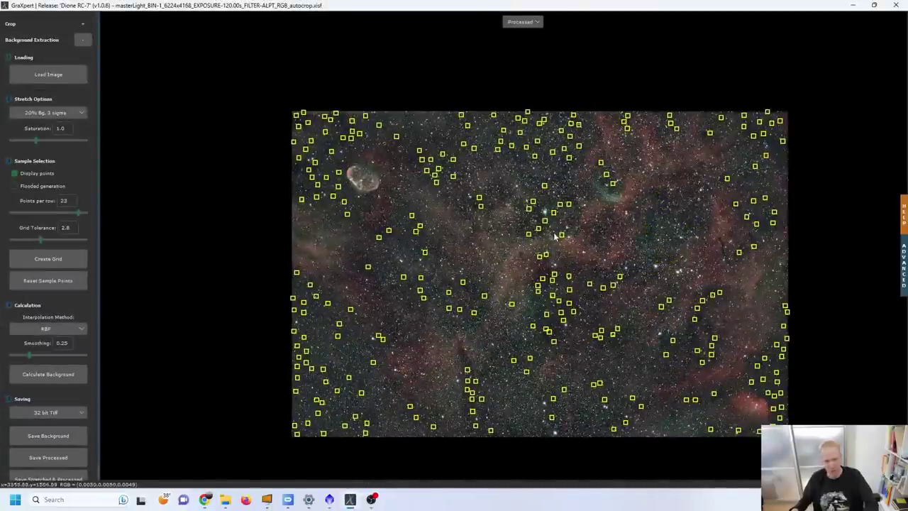
click(43, 376)
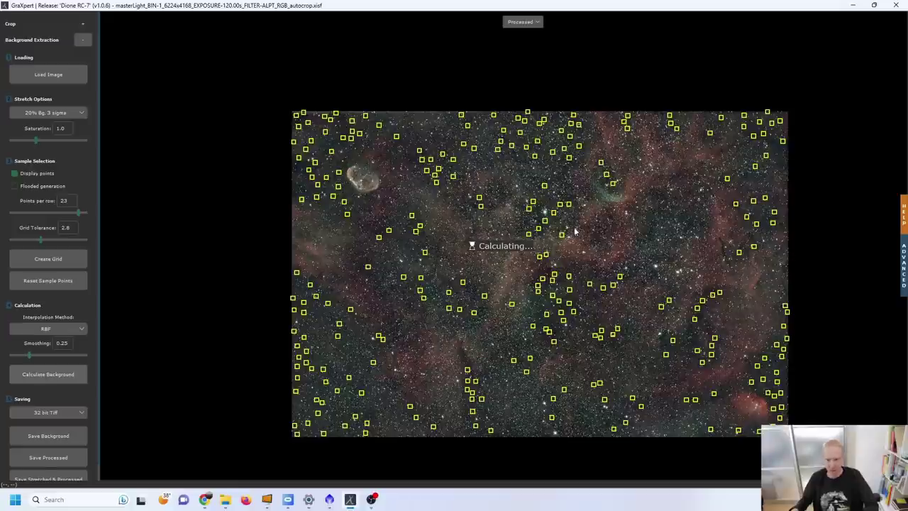
click(330, 500)
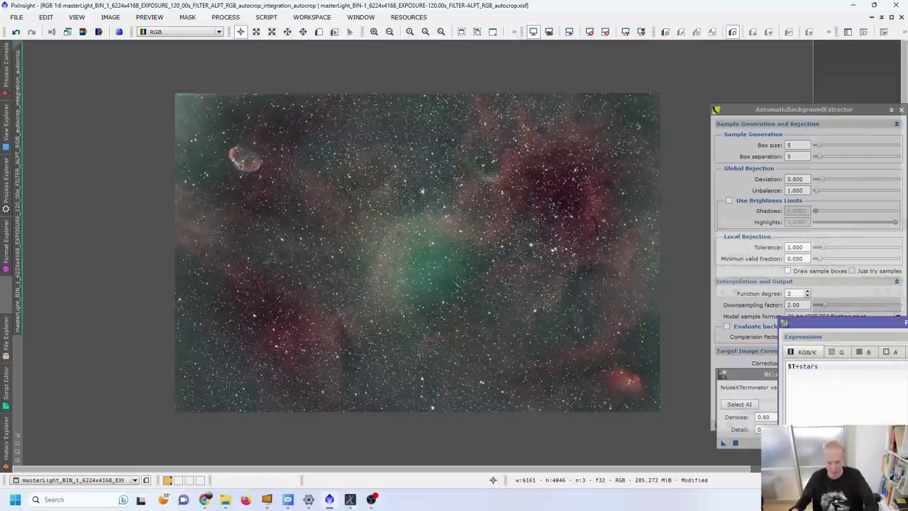
click(331, 500)
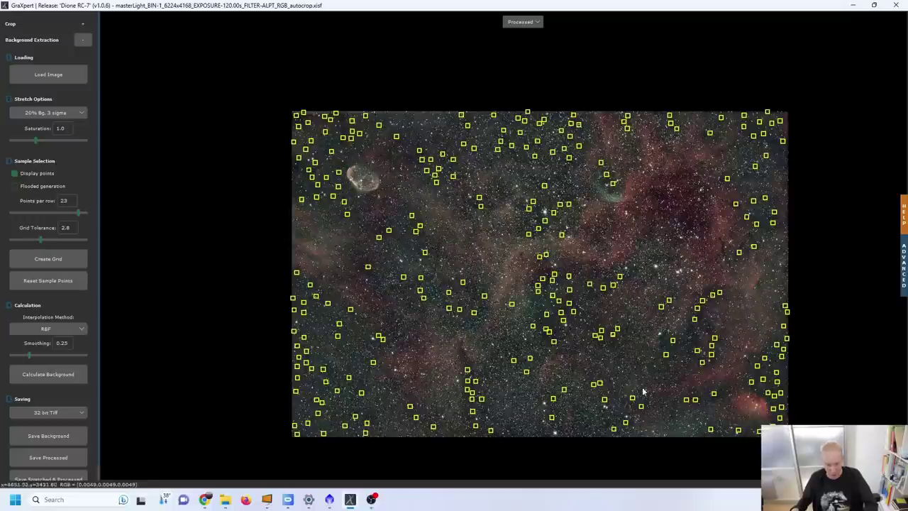
click(330, 499)
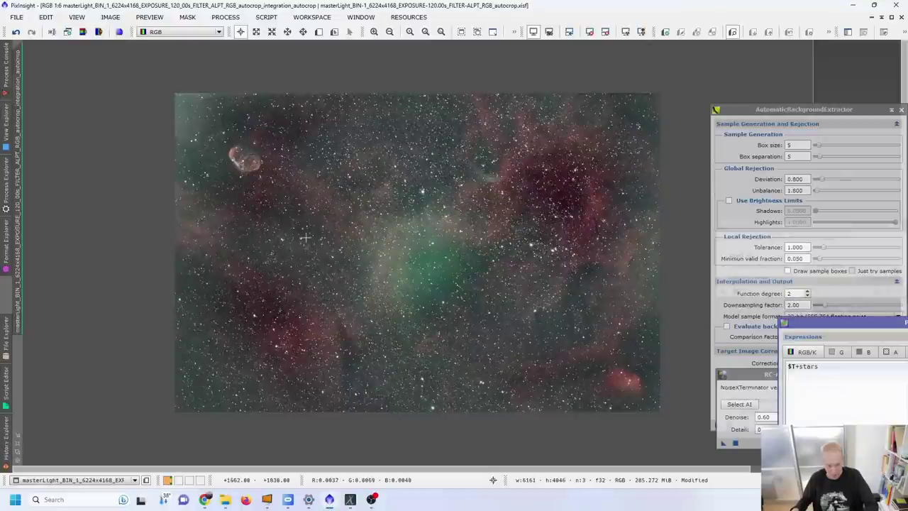
click(330, 500)
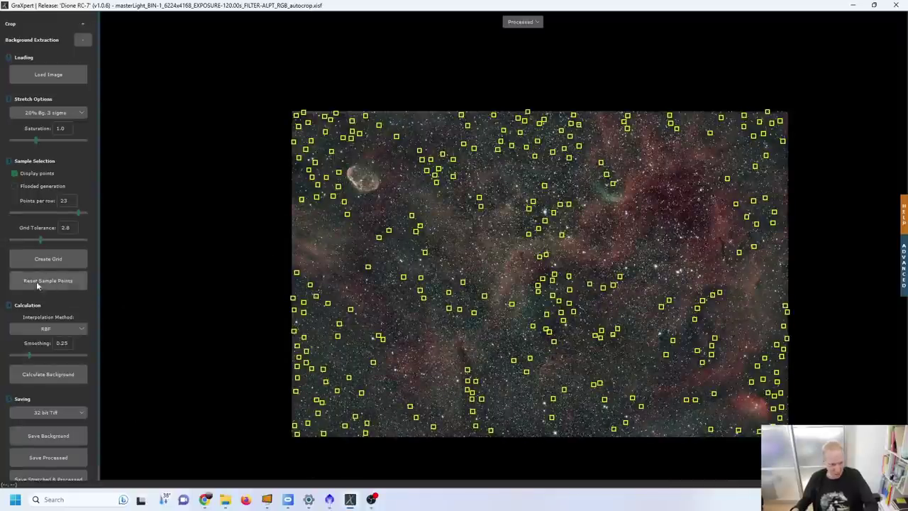
- Clear all sample points and choose 32 bit XISF as the output format
click(62, 281)
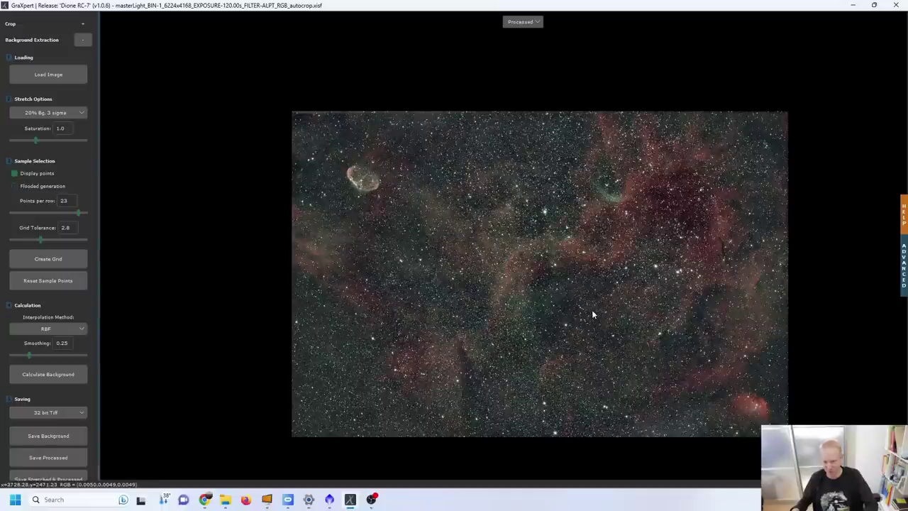
click(55, 413)
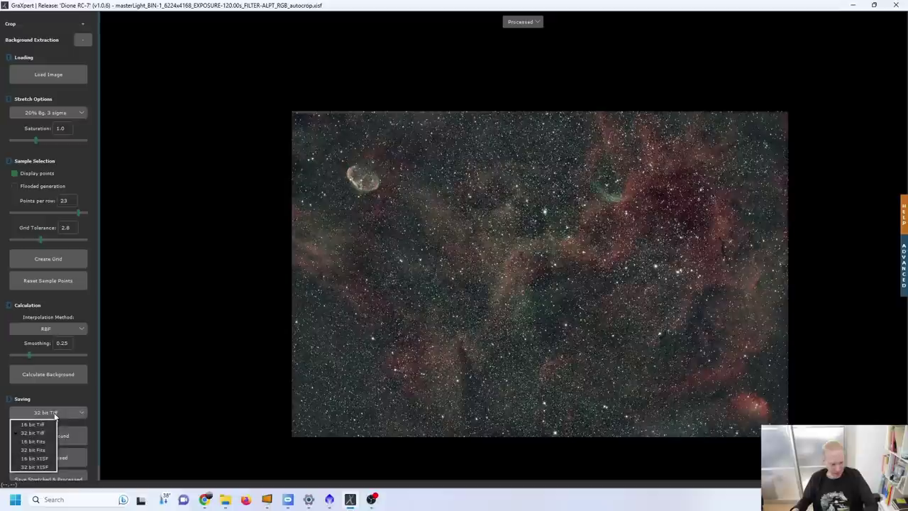
click(34, 467)
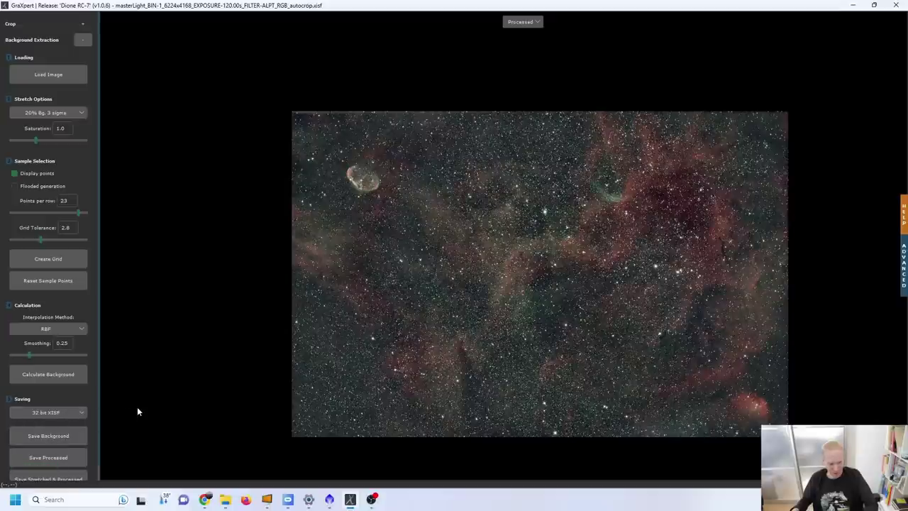
scroll(137, 406, down, 3)
scroll(107, 428, up, 5)
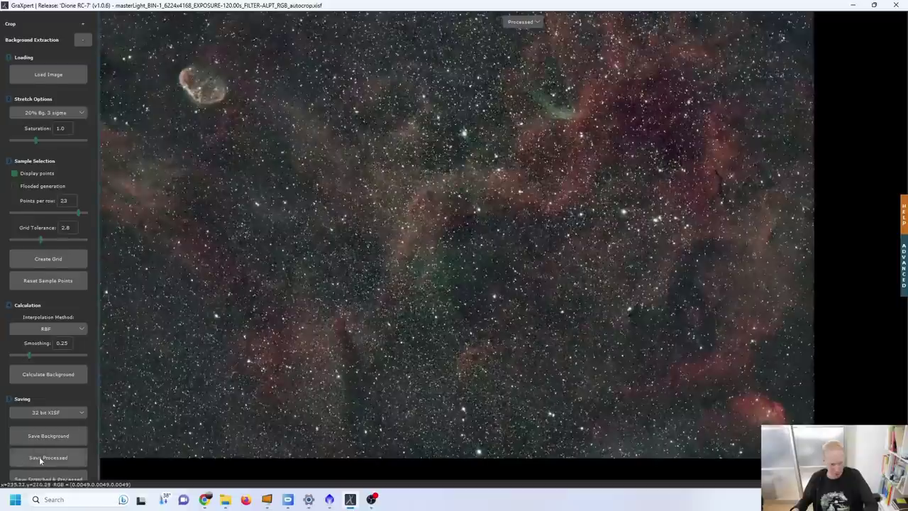
scroll(39, 456, down, 1)
- Save the processed image and drag the saved _GraXpert file into PixInsight
click(39, 444)
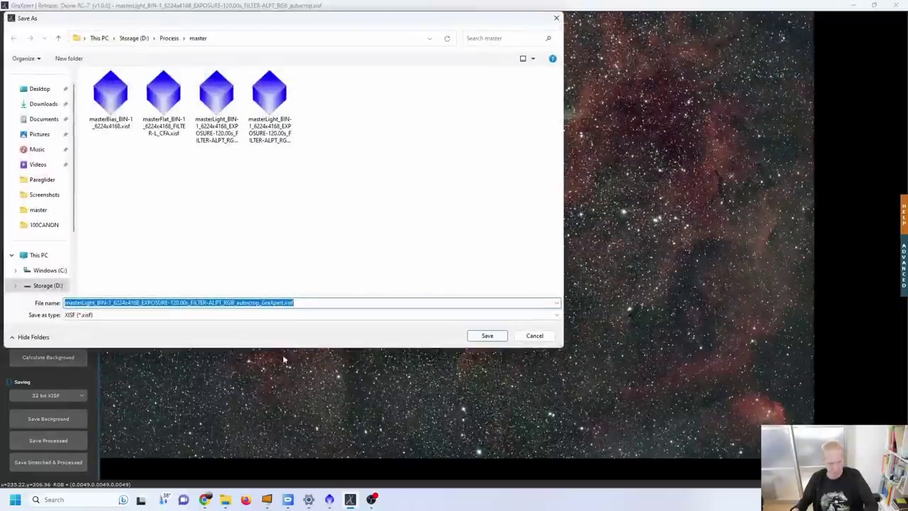
click(487, 336)
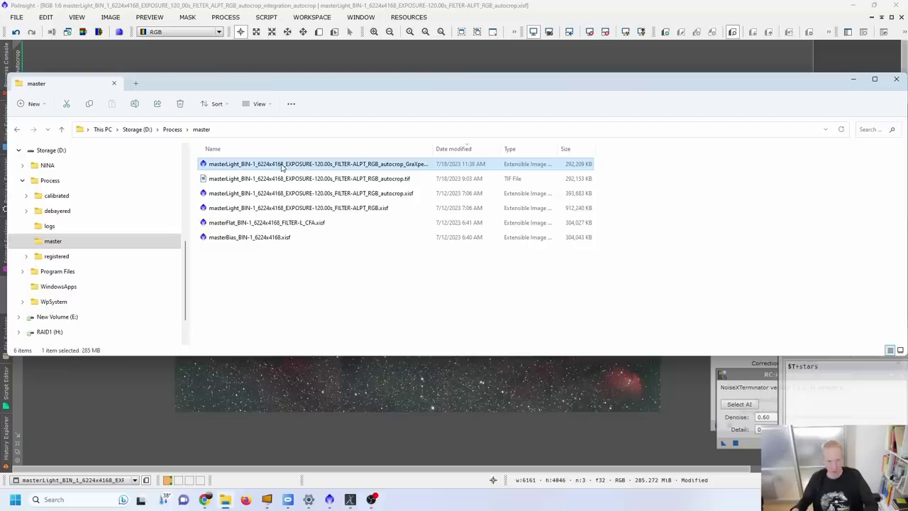
drag(284, 165, 467, 444)
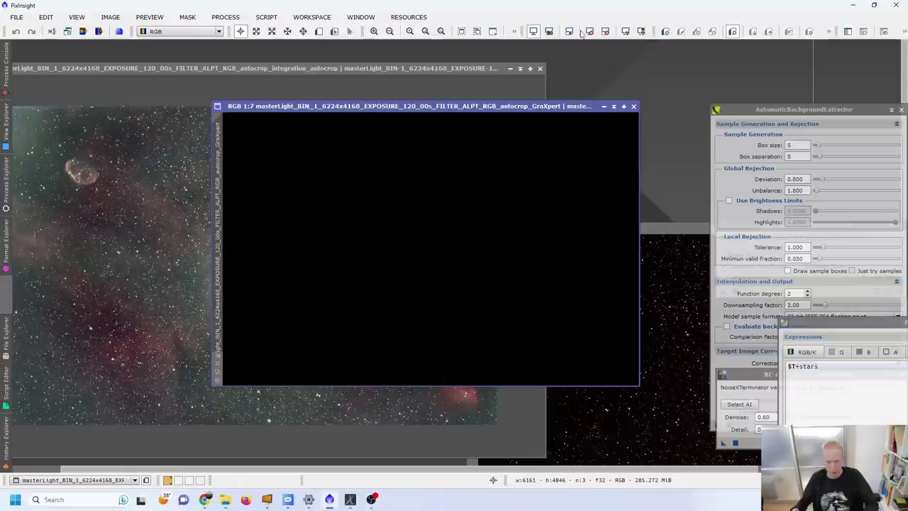
- Auto-stretch the GraXpert image, close the background extractor, and reposition and shrink the original window
click(625, 31)
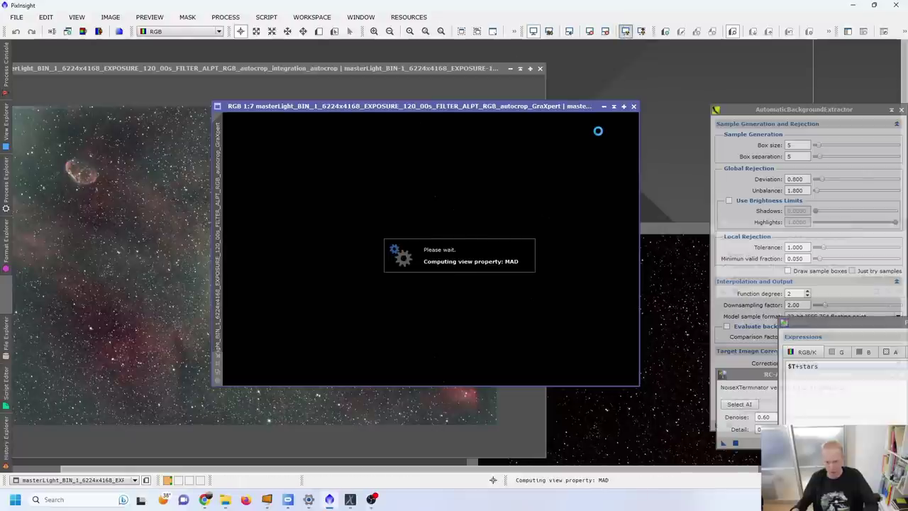
drag(384, 106, 369, 84)
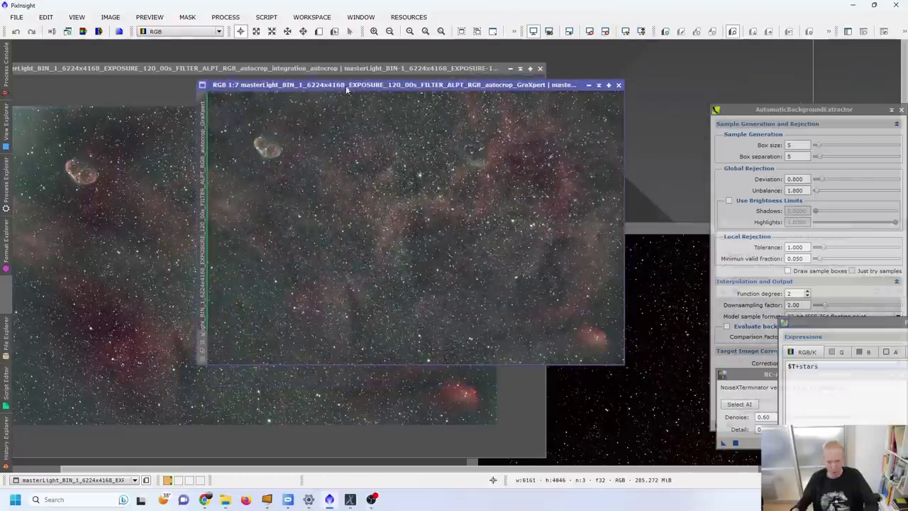
click(190, 69)
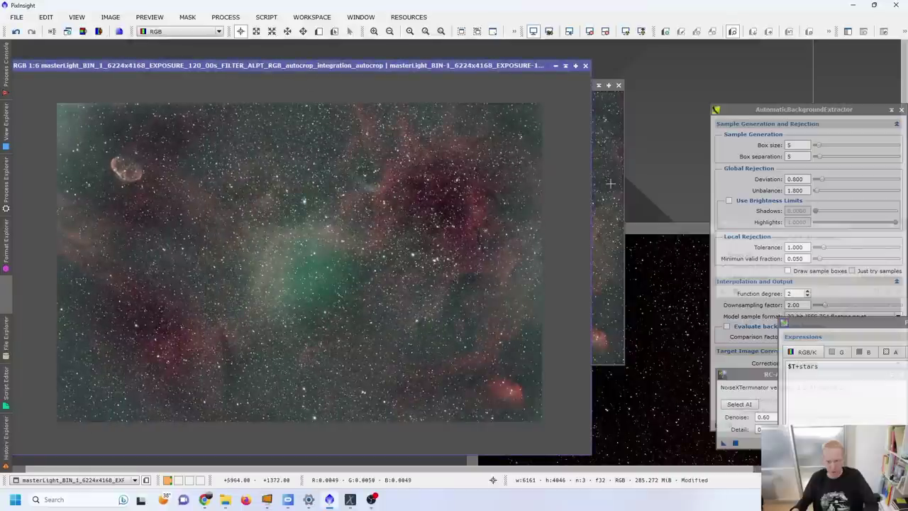
click(900, 110)
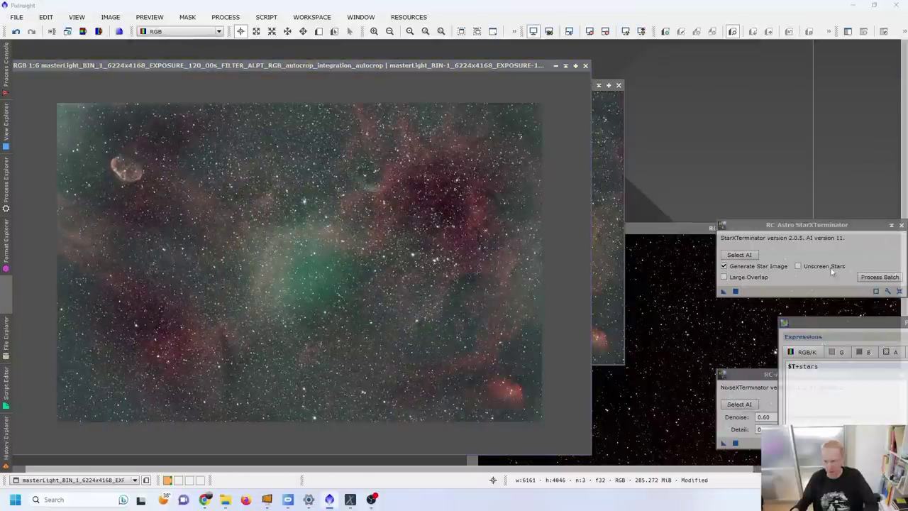
click(781, 224)
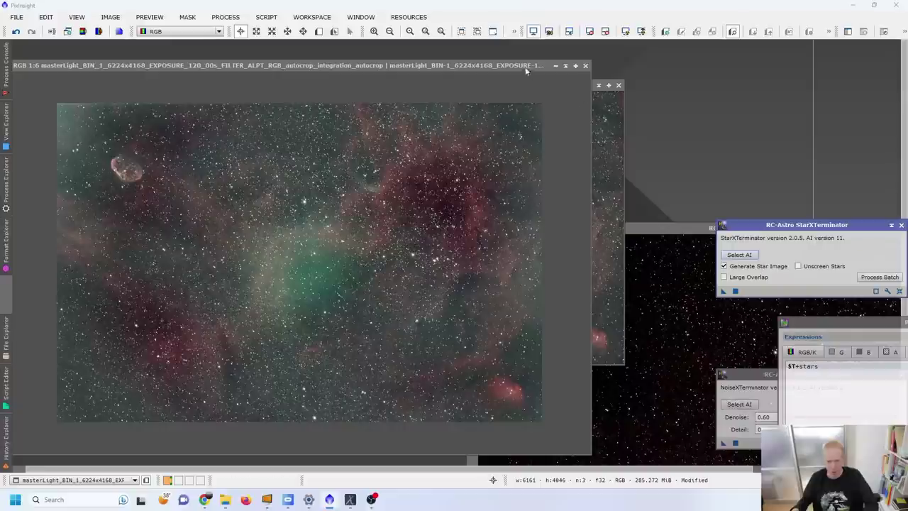
drag(526, 68, 536, 47)
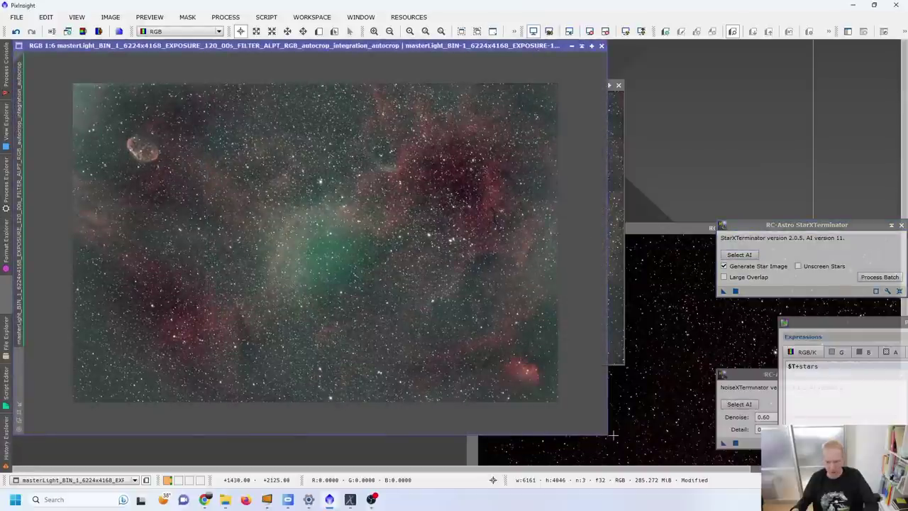
drag(608, 437, 407, 365)
- Close StarXTerminator, tile both images side by side with Ctrl+Shift+T, then return to GraXpert
click(724, 50)
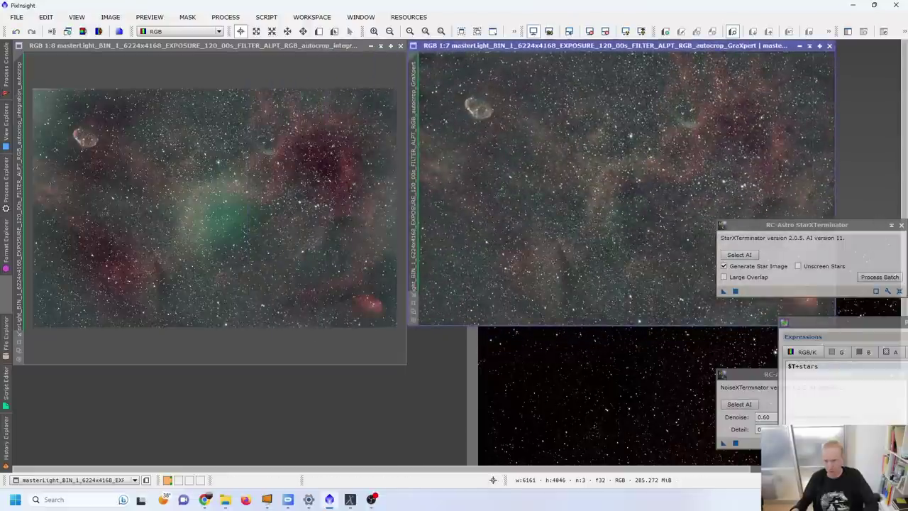
click(902, 225)
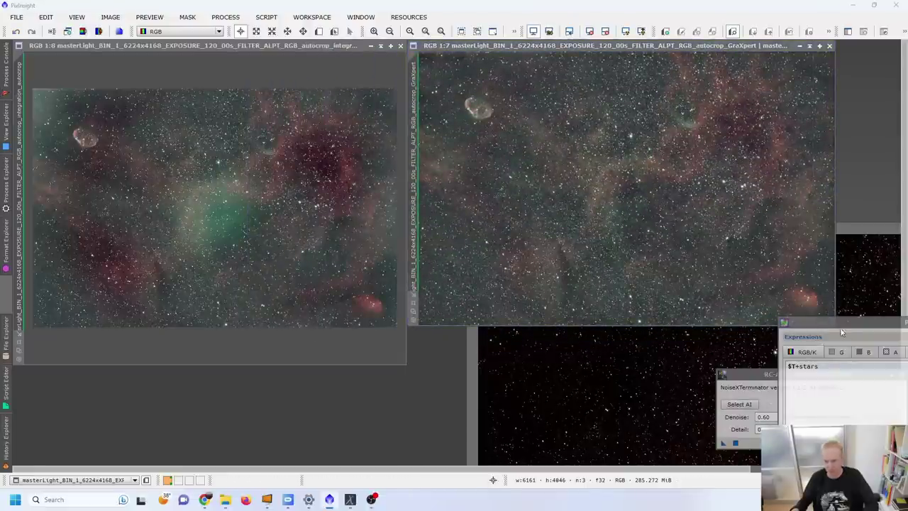
key(ctrl+shift+t)
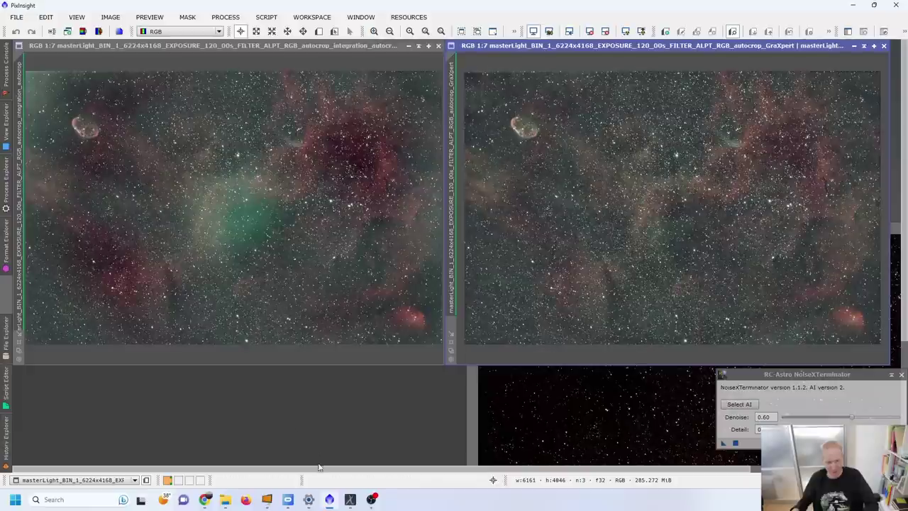
click(350, 500)
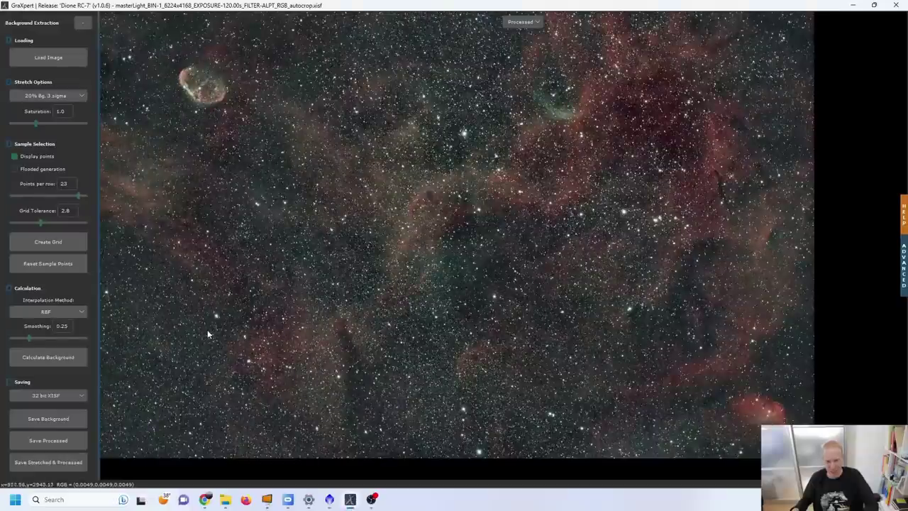
- Review the PixInsight side-by-side comparison, then bring GraXpert back to show its background model
click(854, 8)
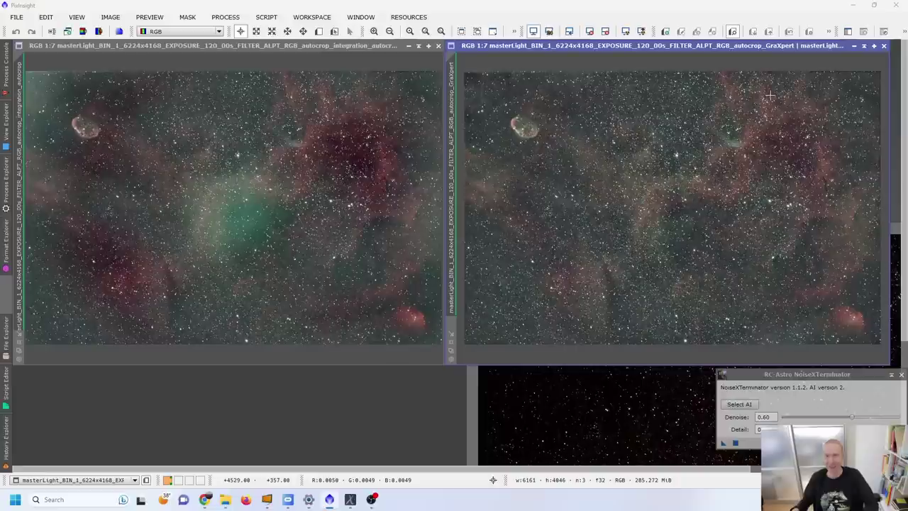
click(350, 499)
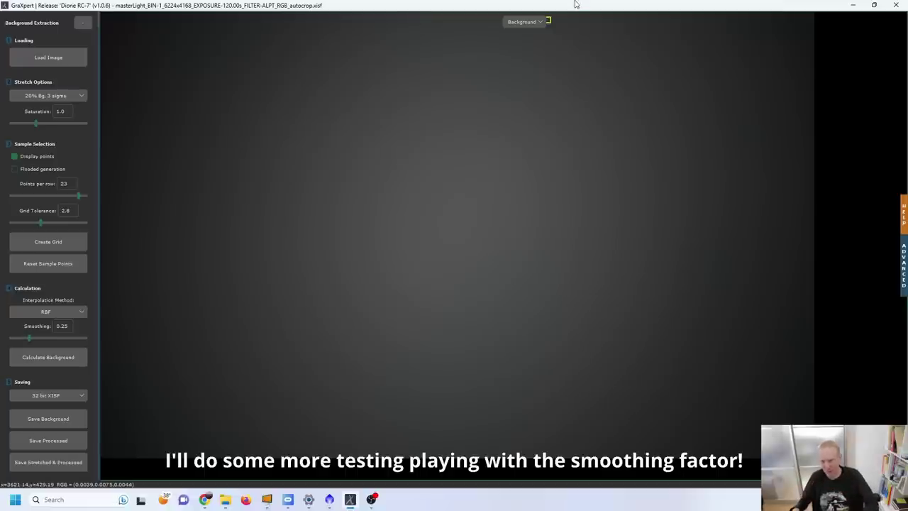
- Hide GraXpert to show the original and gradient-removed images side by side in PixInsight
click(853, 5)
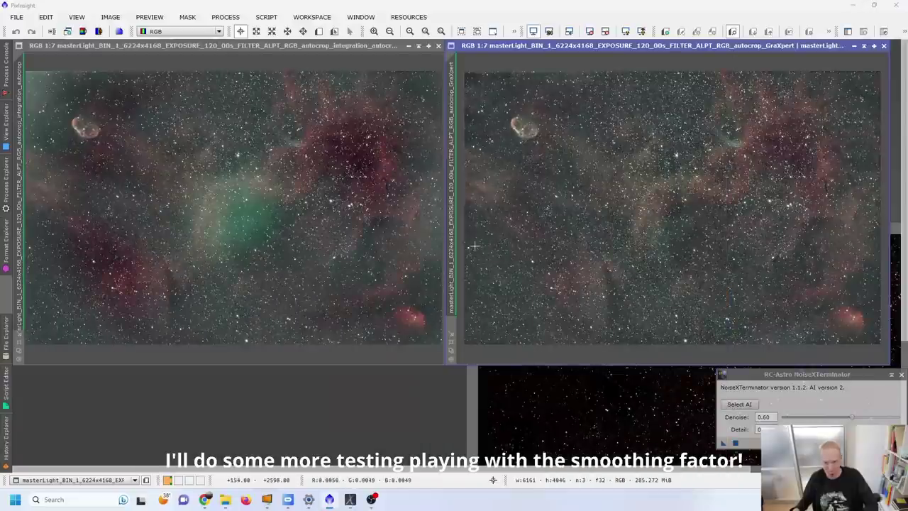